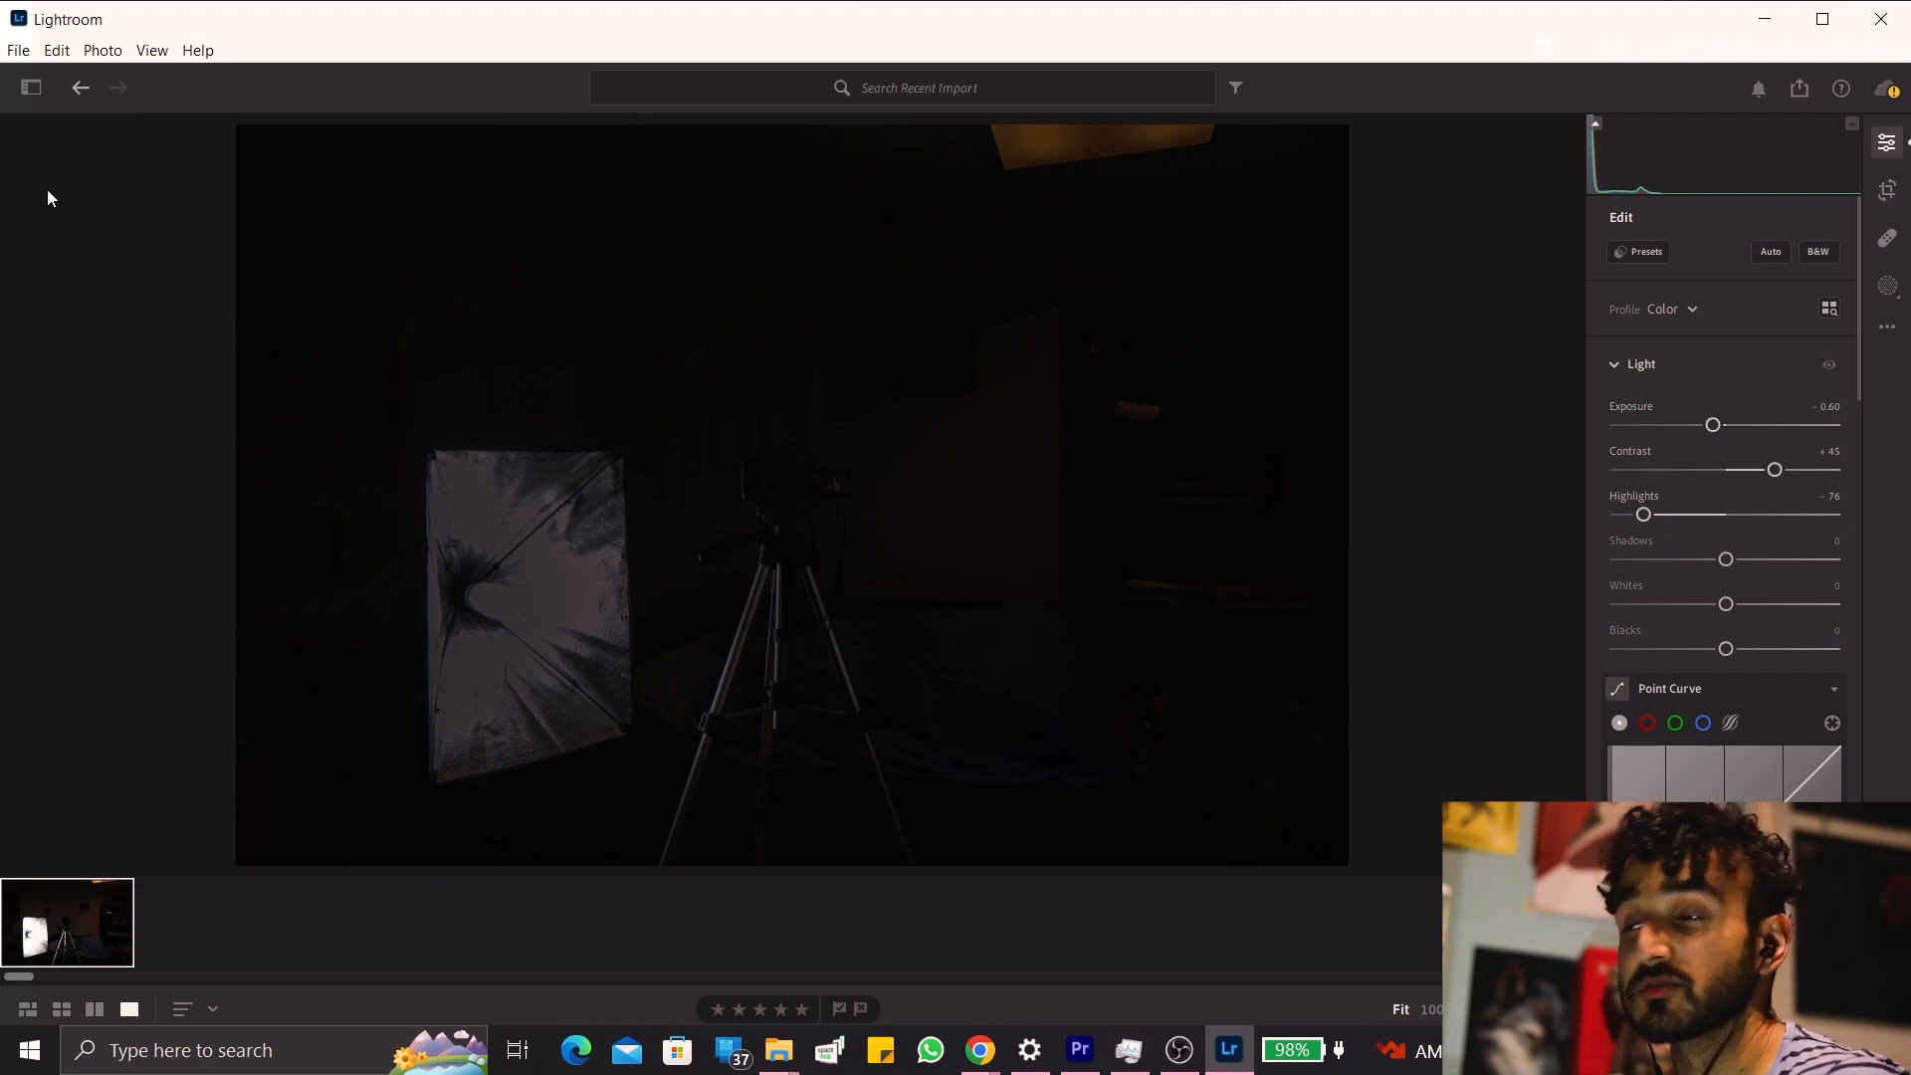
Import the raw photo IMG_2473.CR3 from the Camera backup video folder on the Expansion drive into the library.
left_click(28, 90)
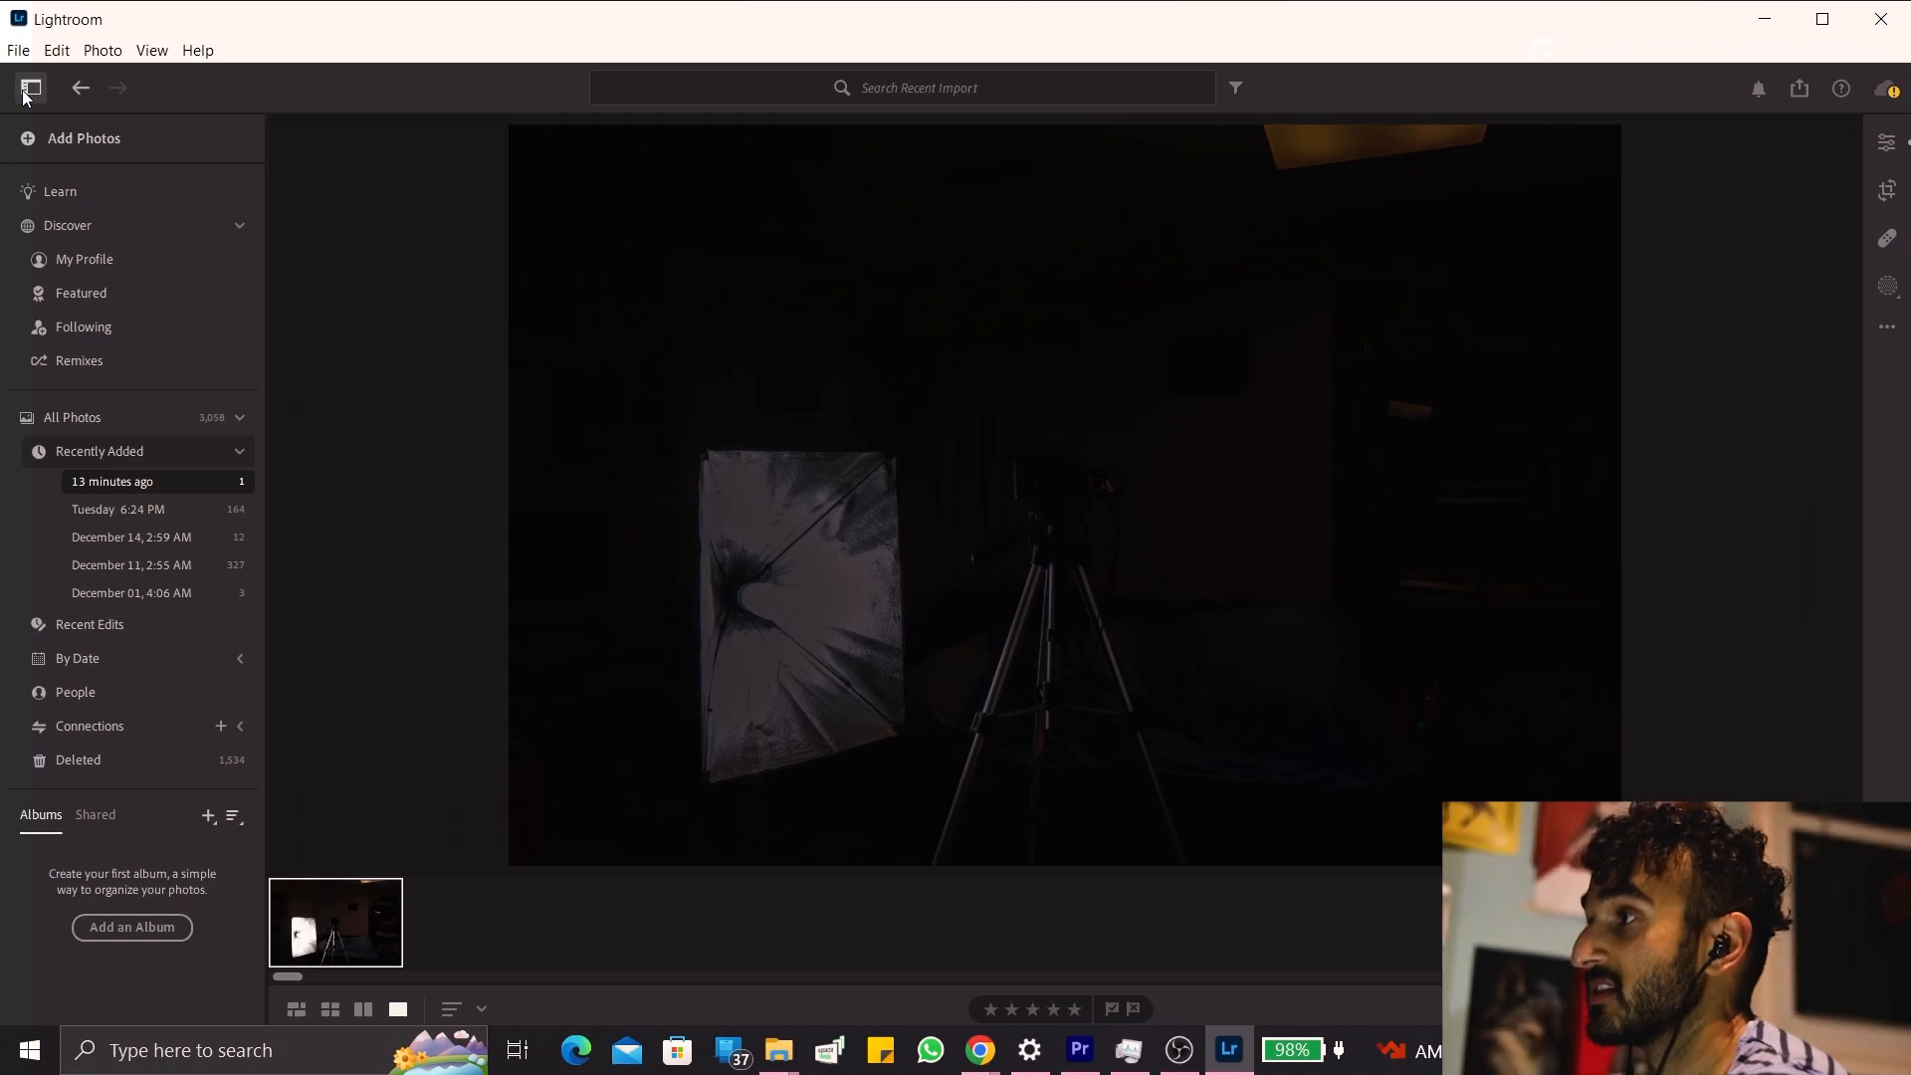
left_click(103, 137)
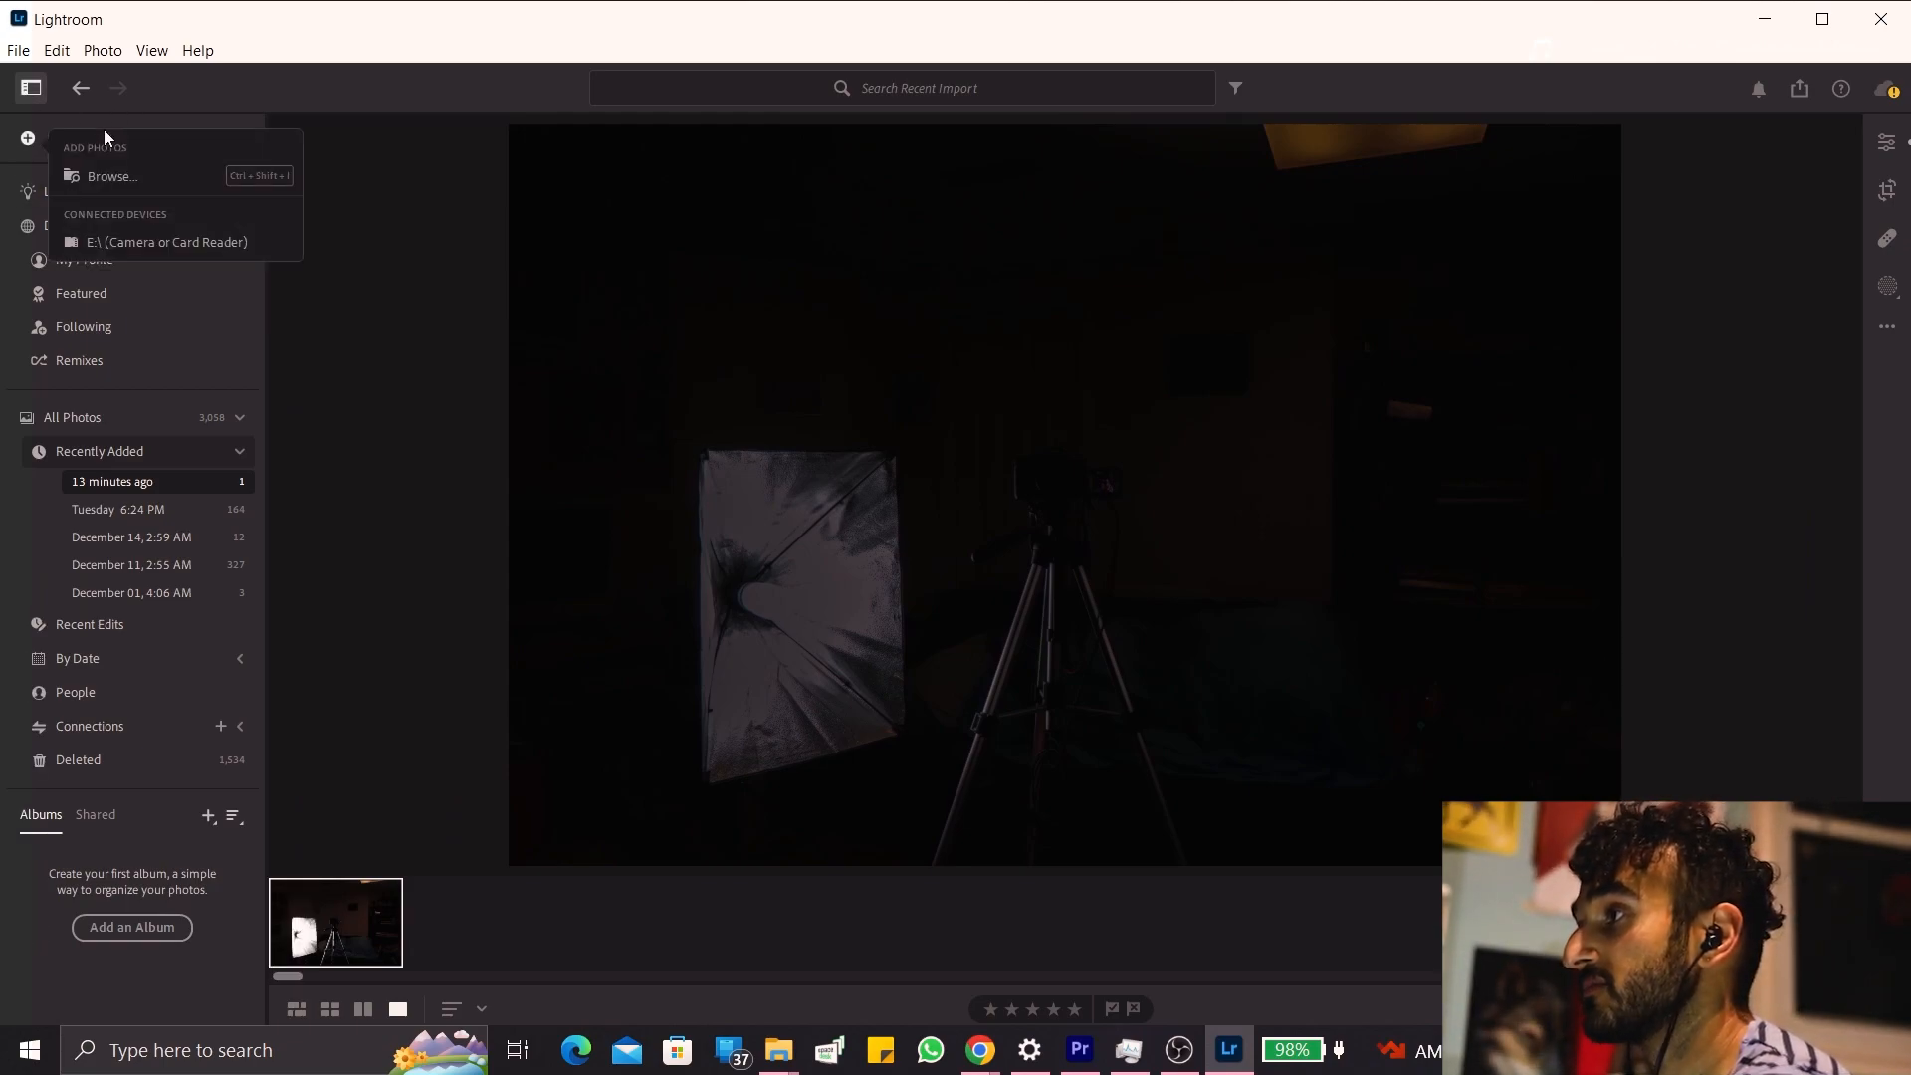
left_click(117, 179)
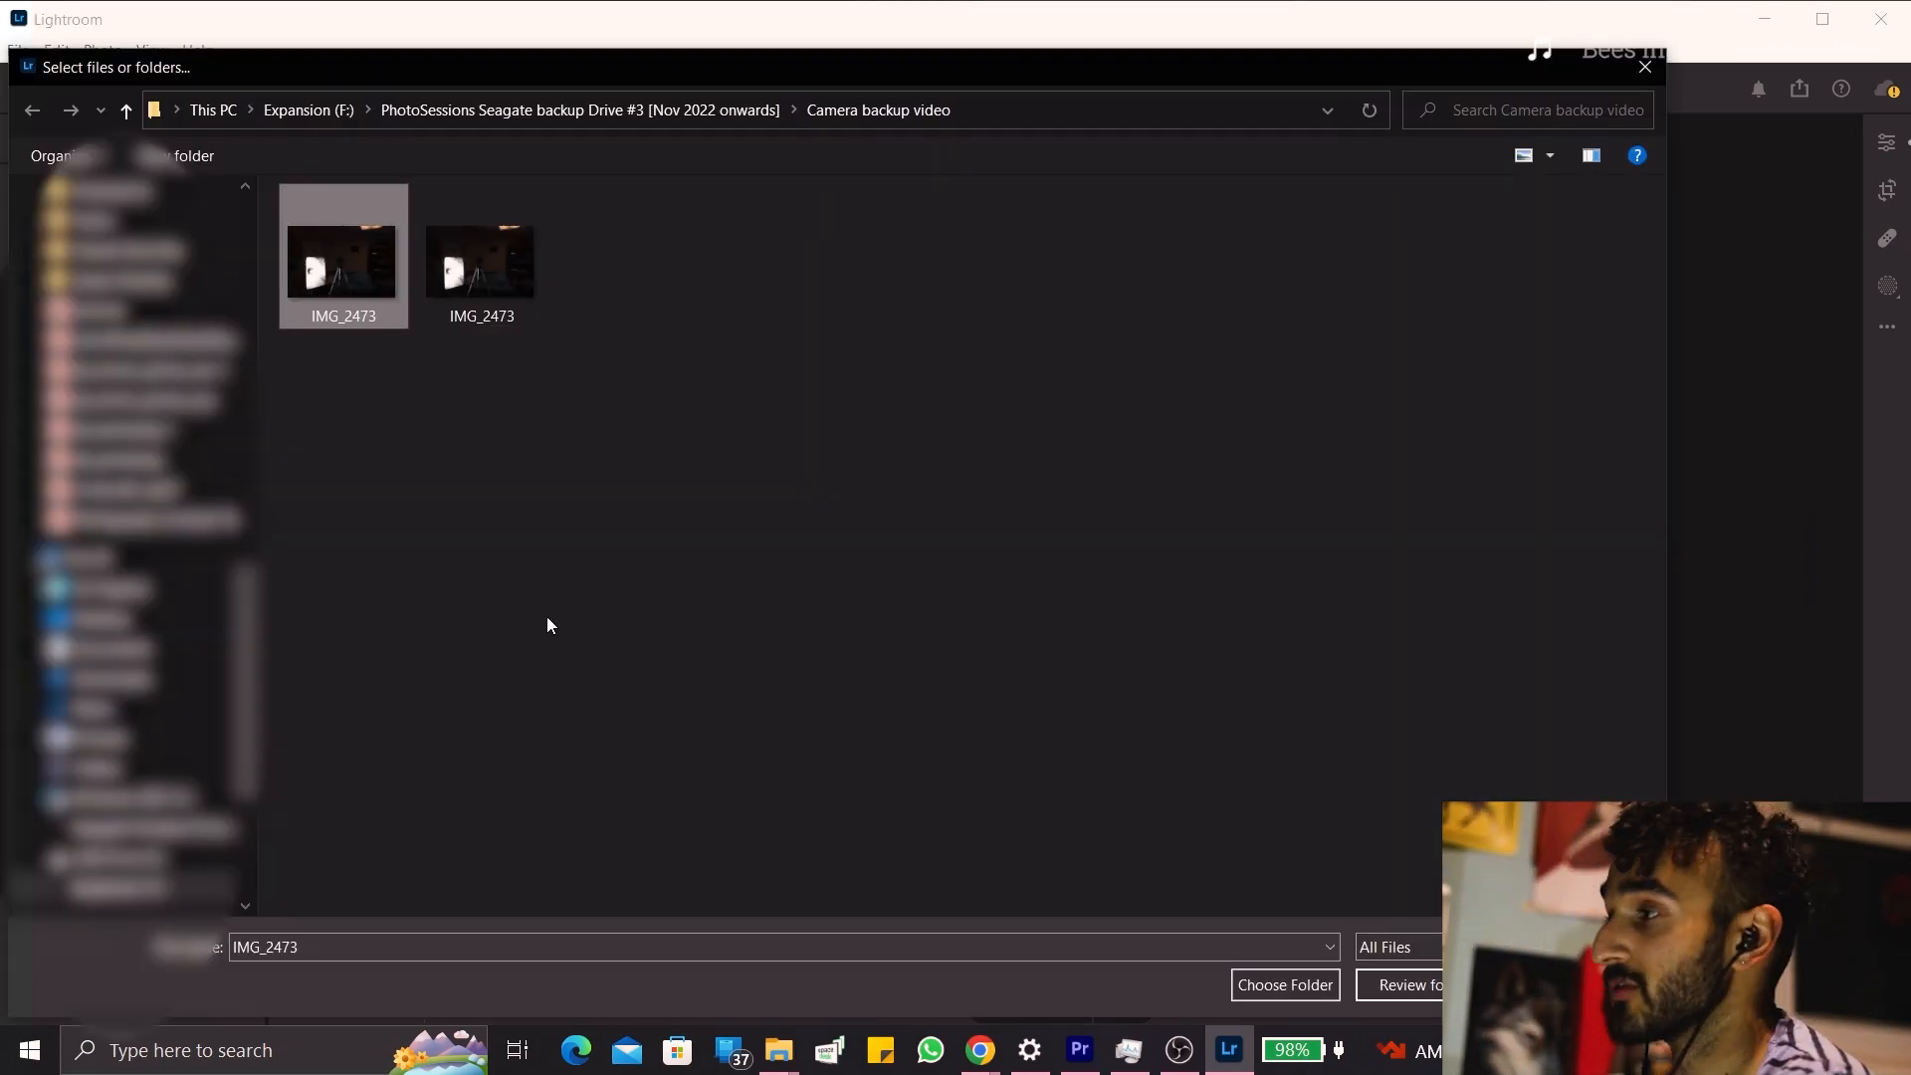
left_click(1439, 994)
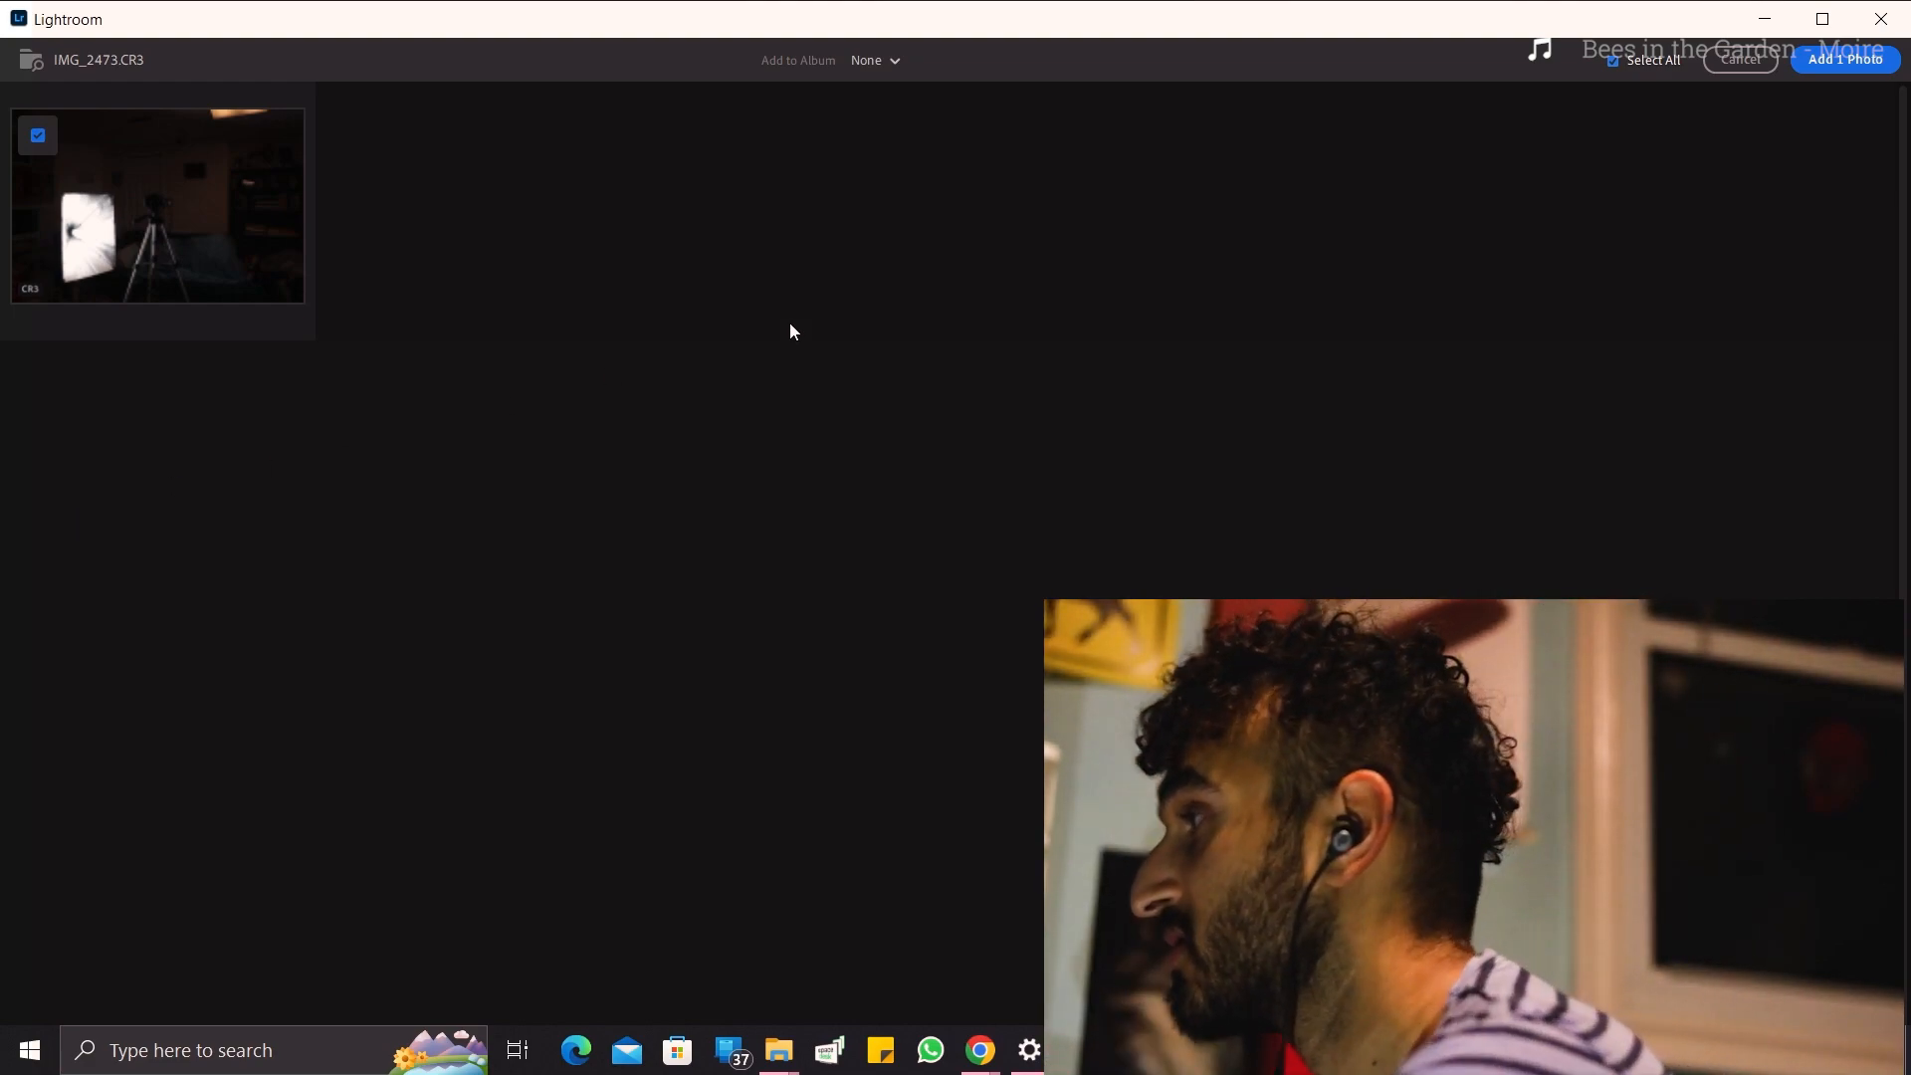
left_click(1813, 64)
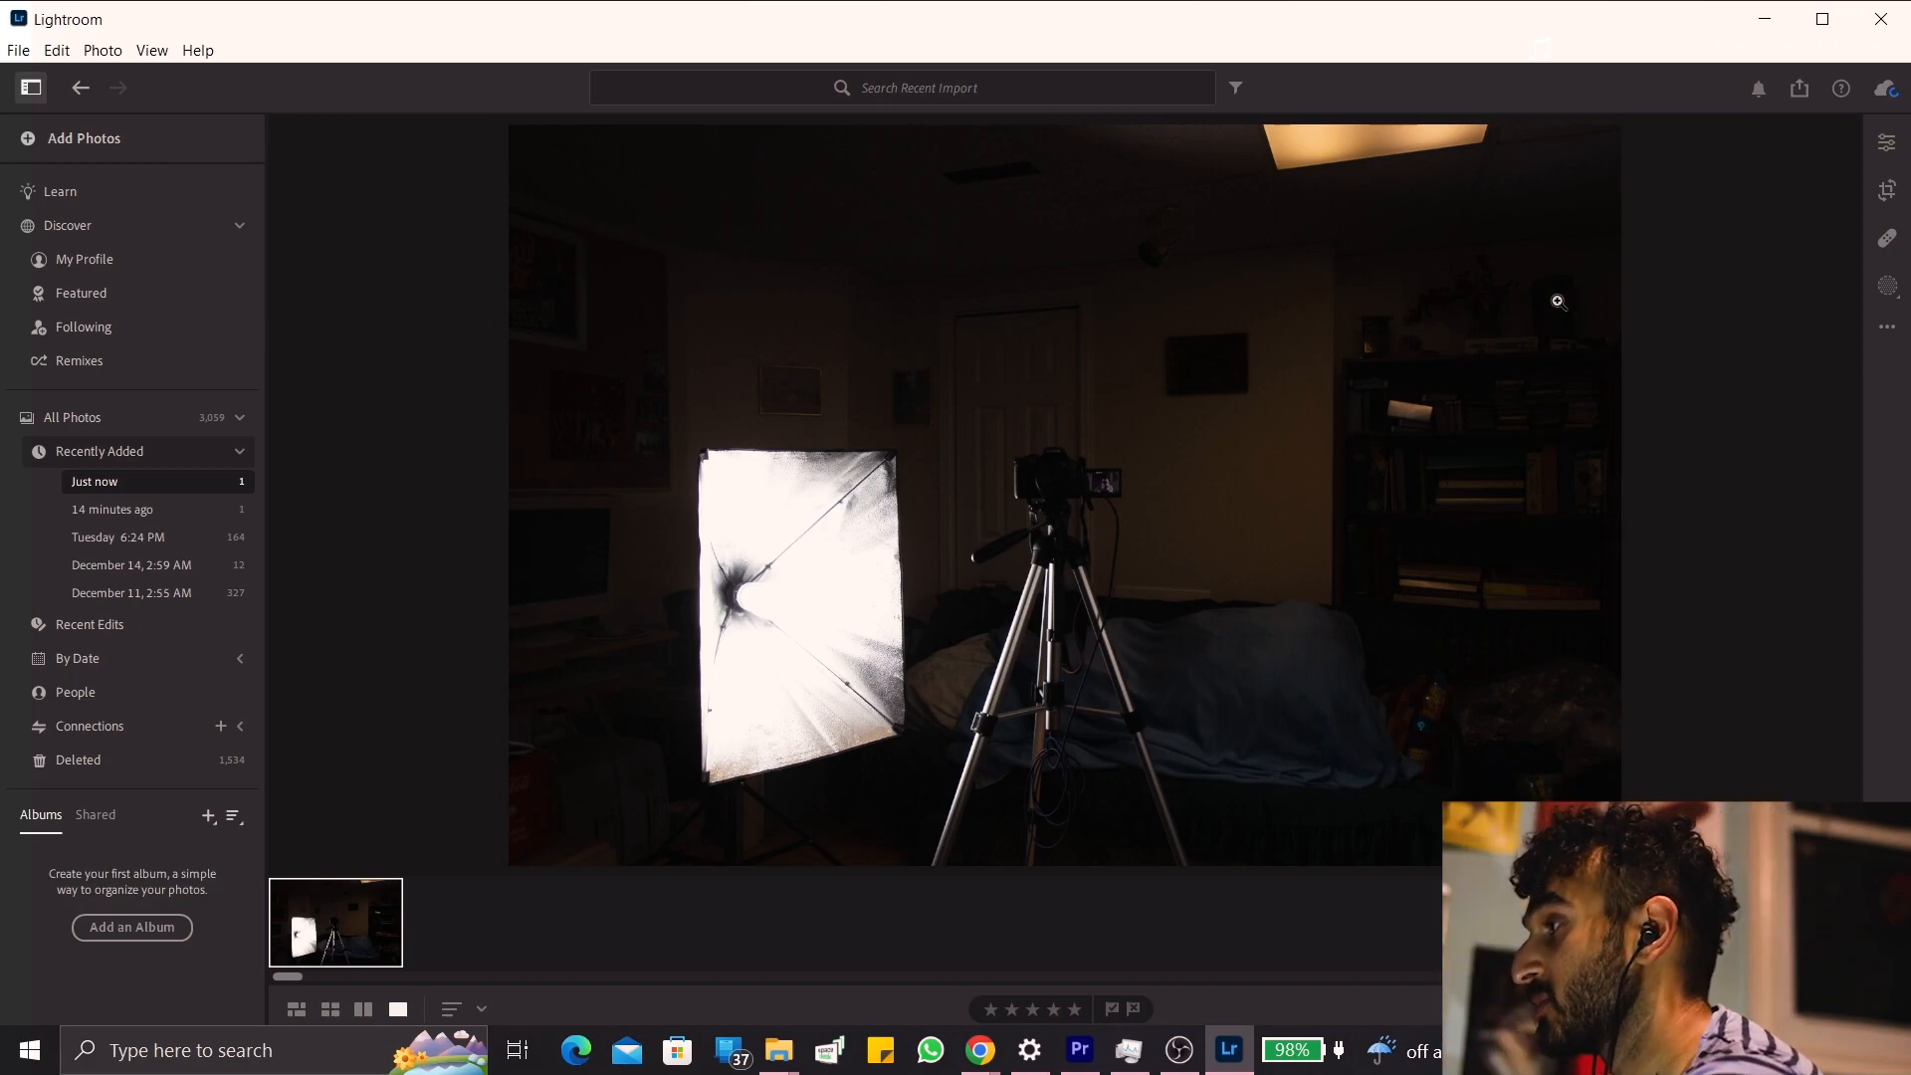
Raise the imported photo's exposure to +2.89 and inspect the camera on the tripod in close-up.
left_click(1895, 151)
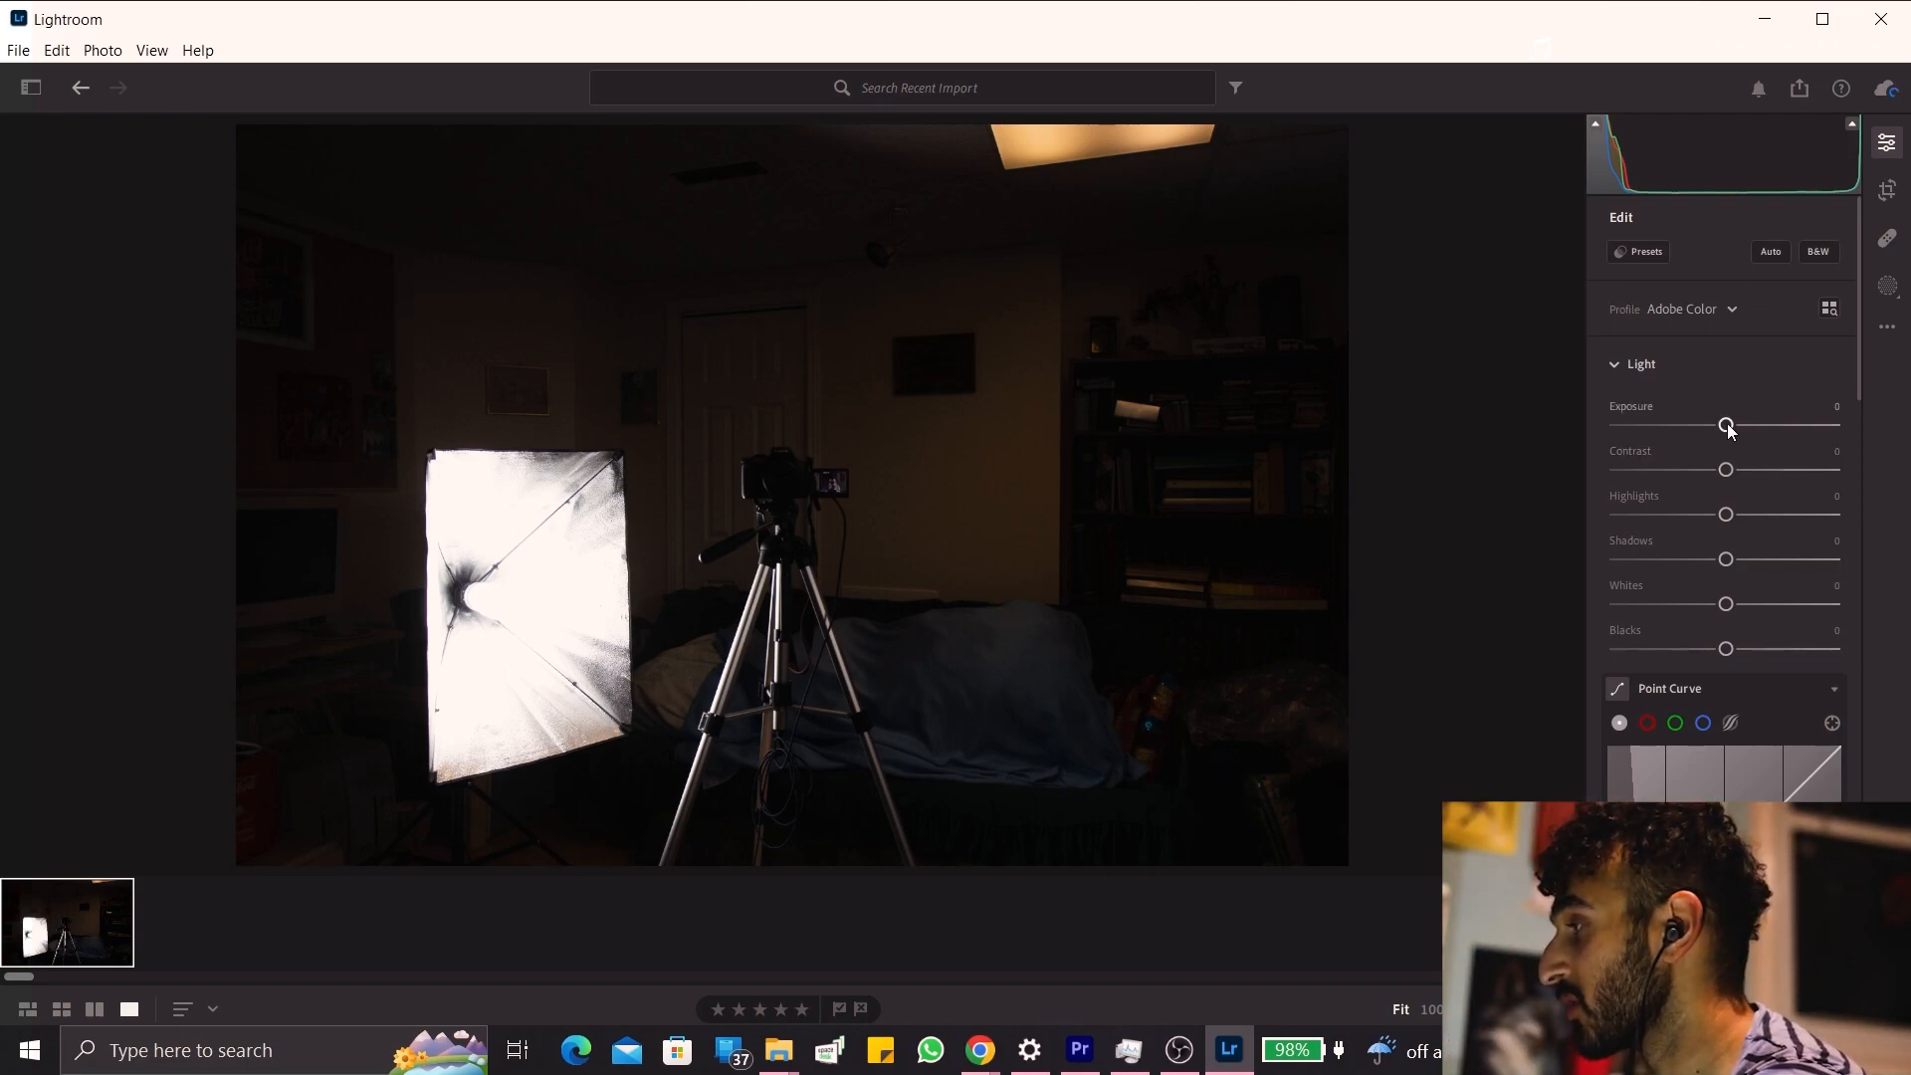
left_click_drag(1727, 425, 1789, 425)
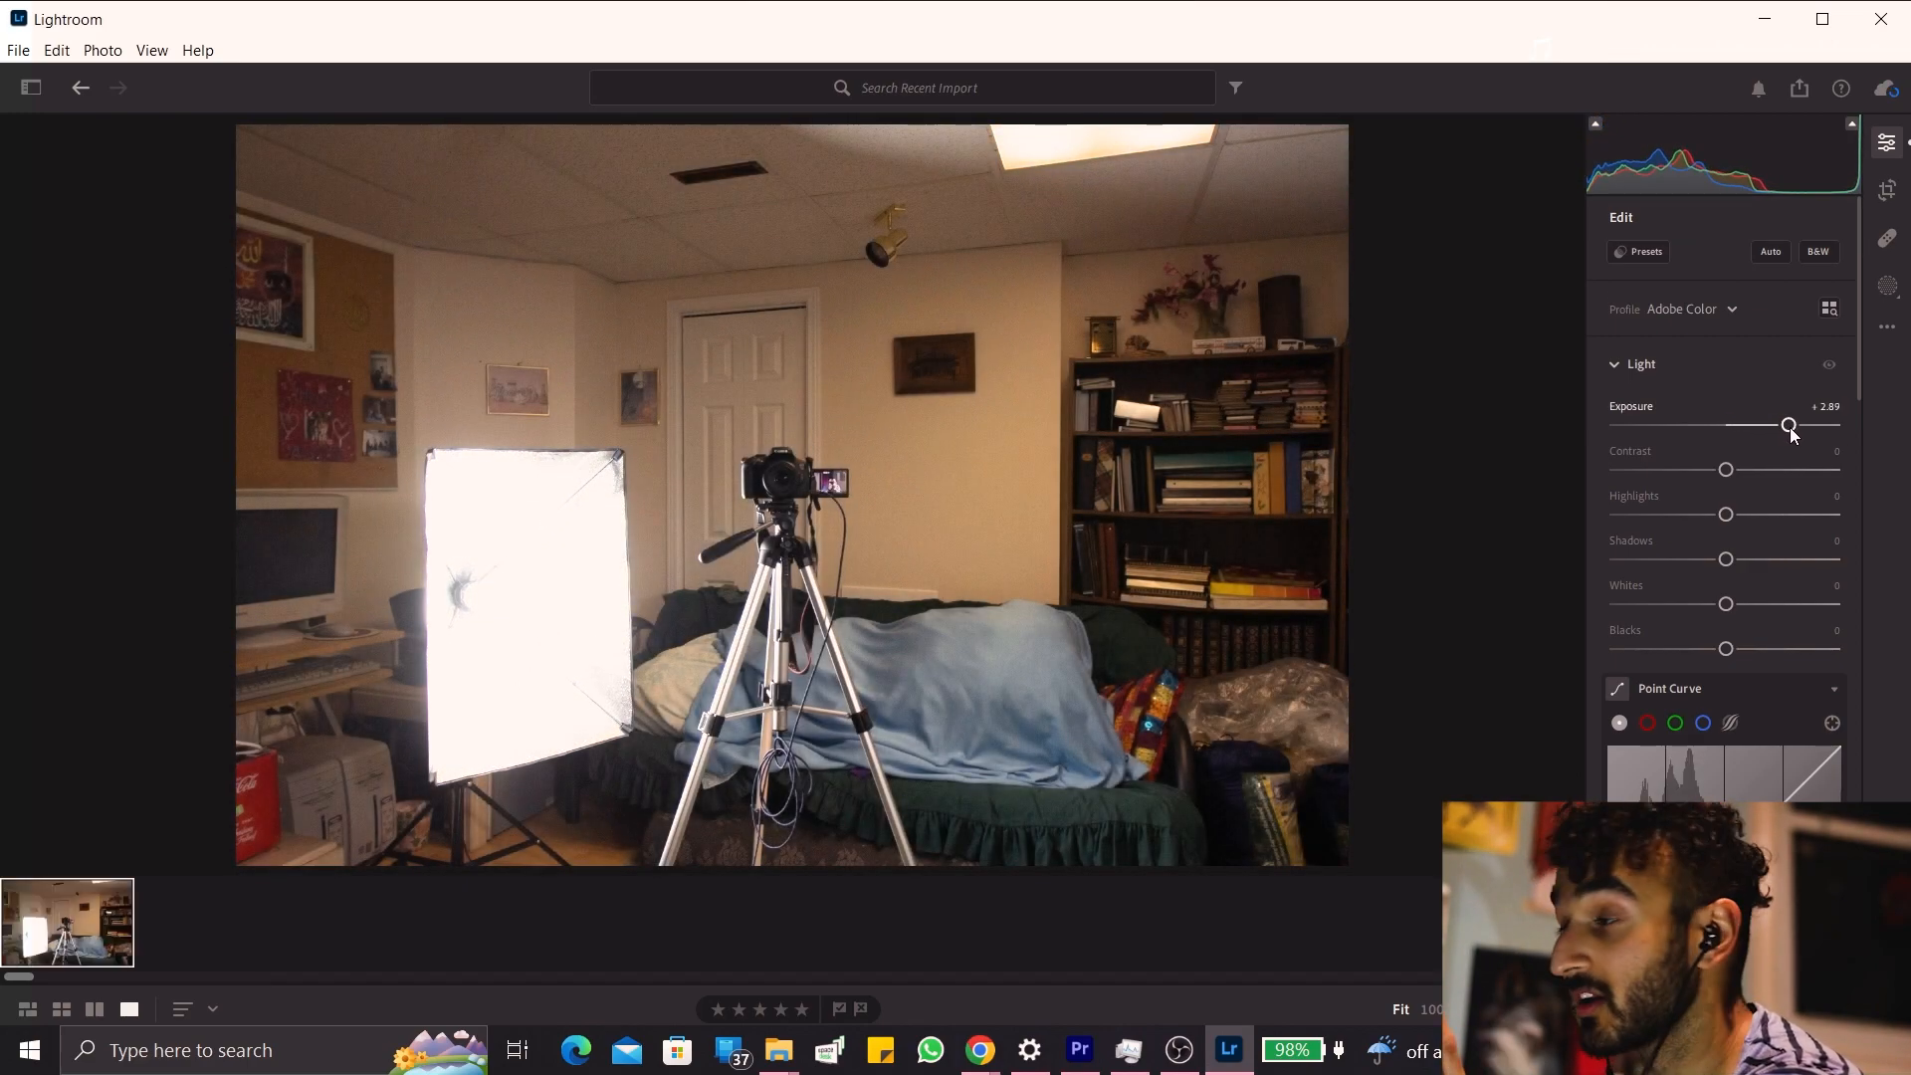
left_click(816, 513)
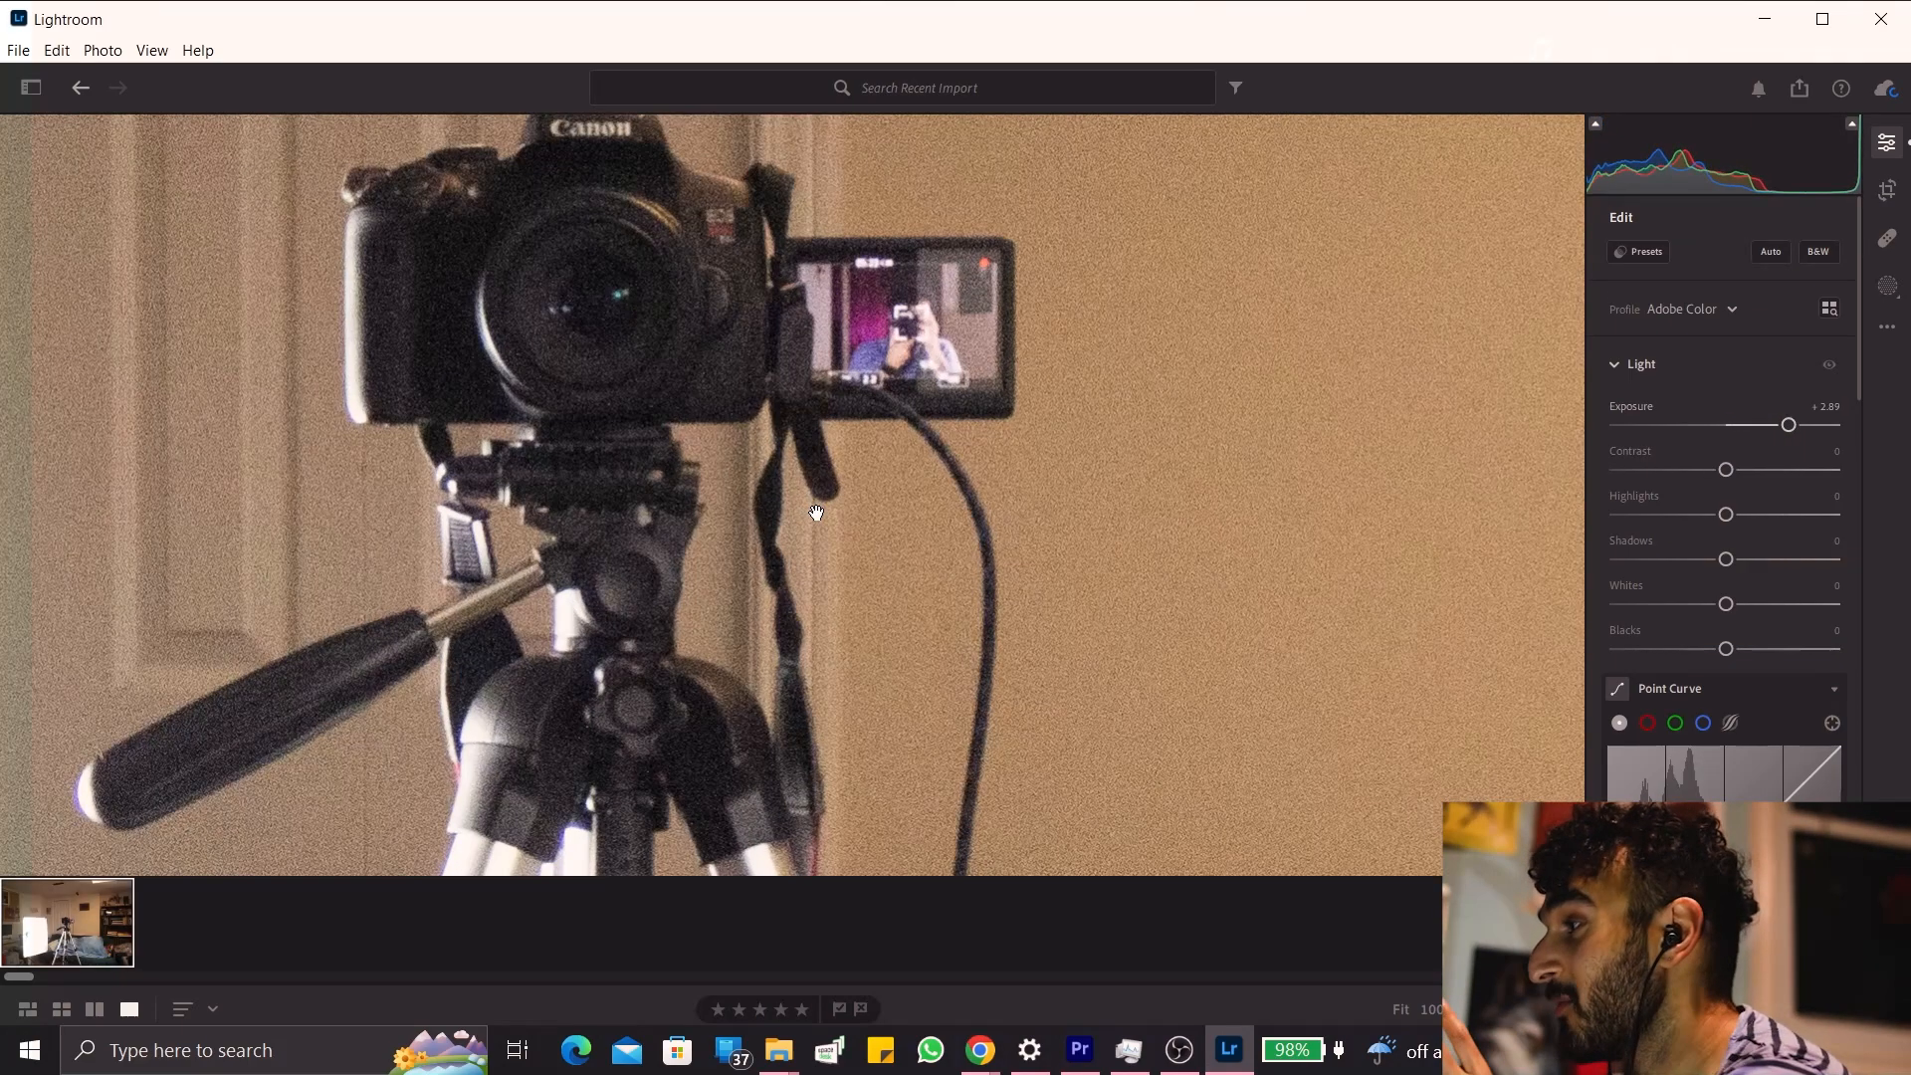
left_click_drag(697, 451, 789, 516)
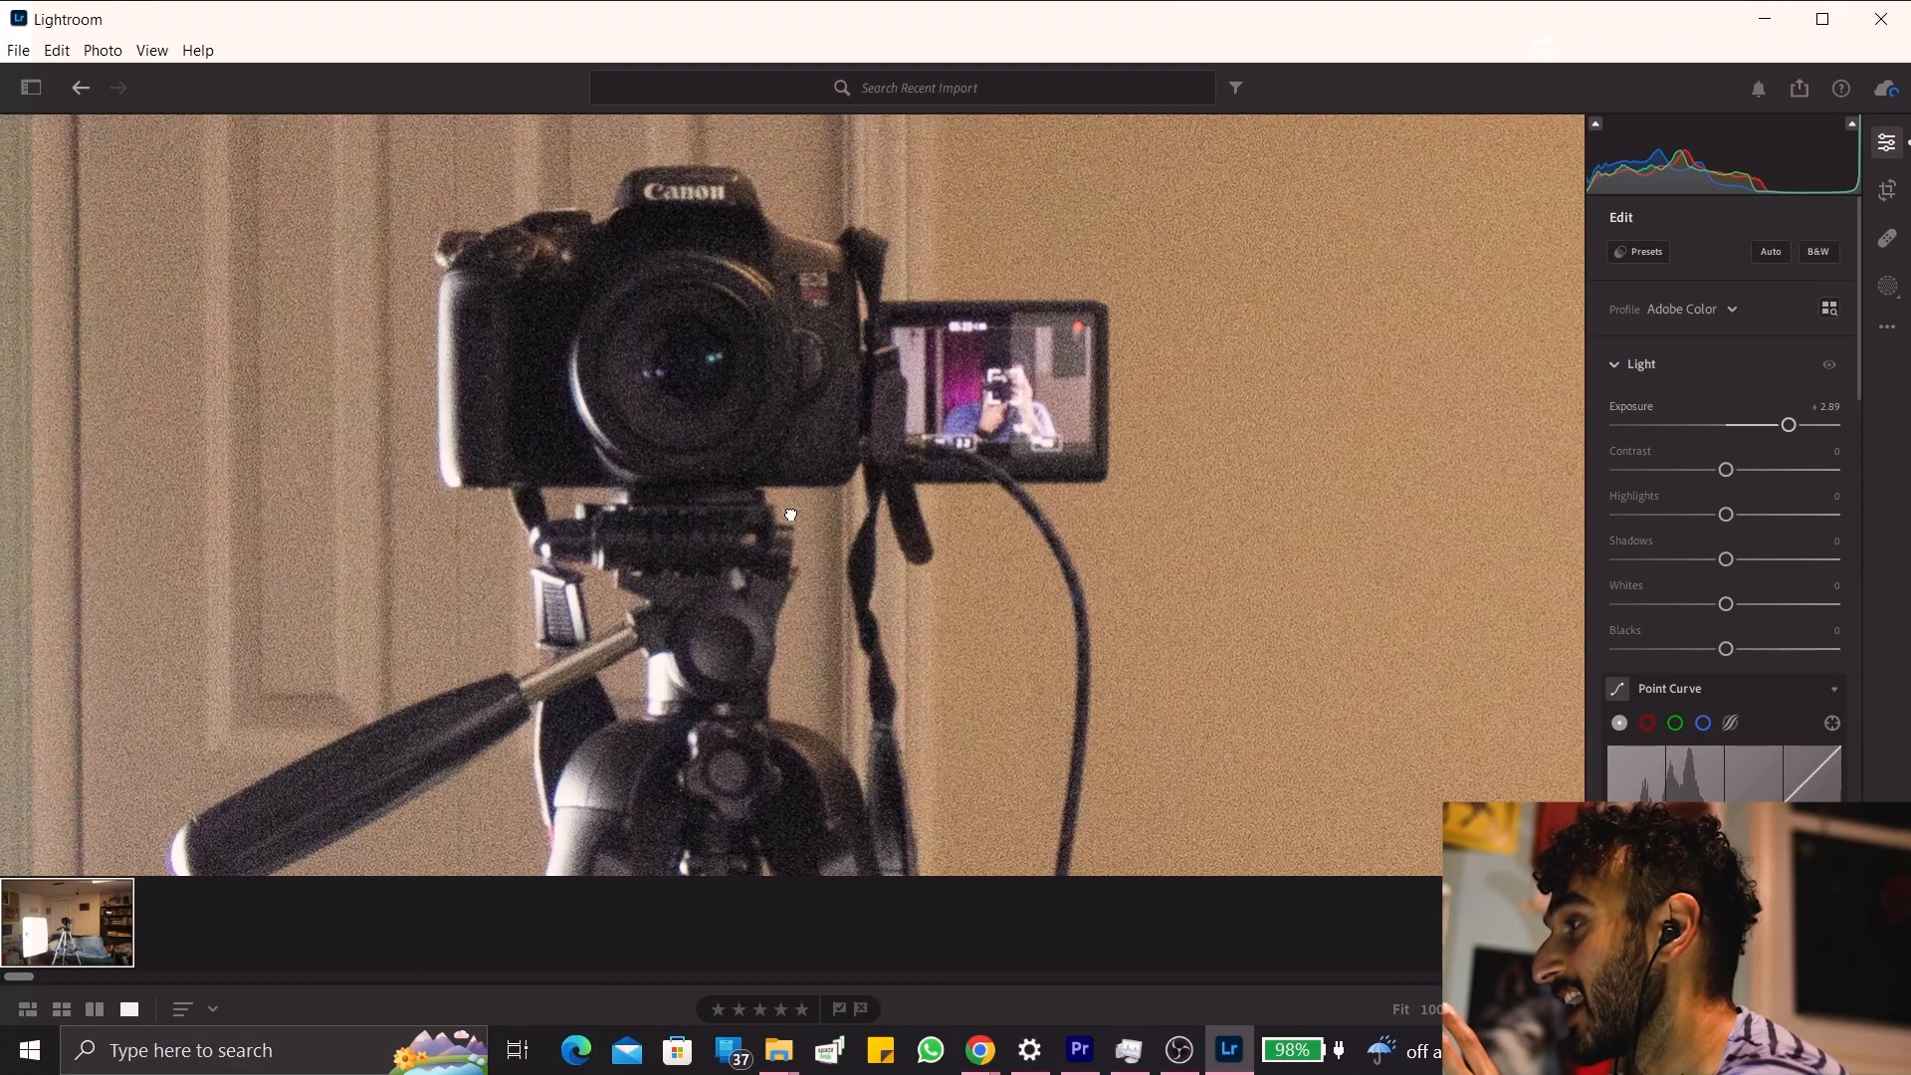
left_click(953, 391)
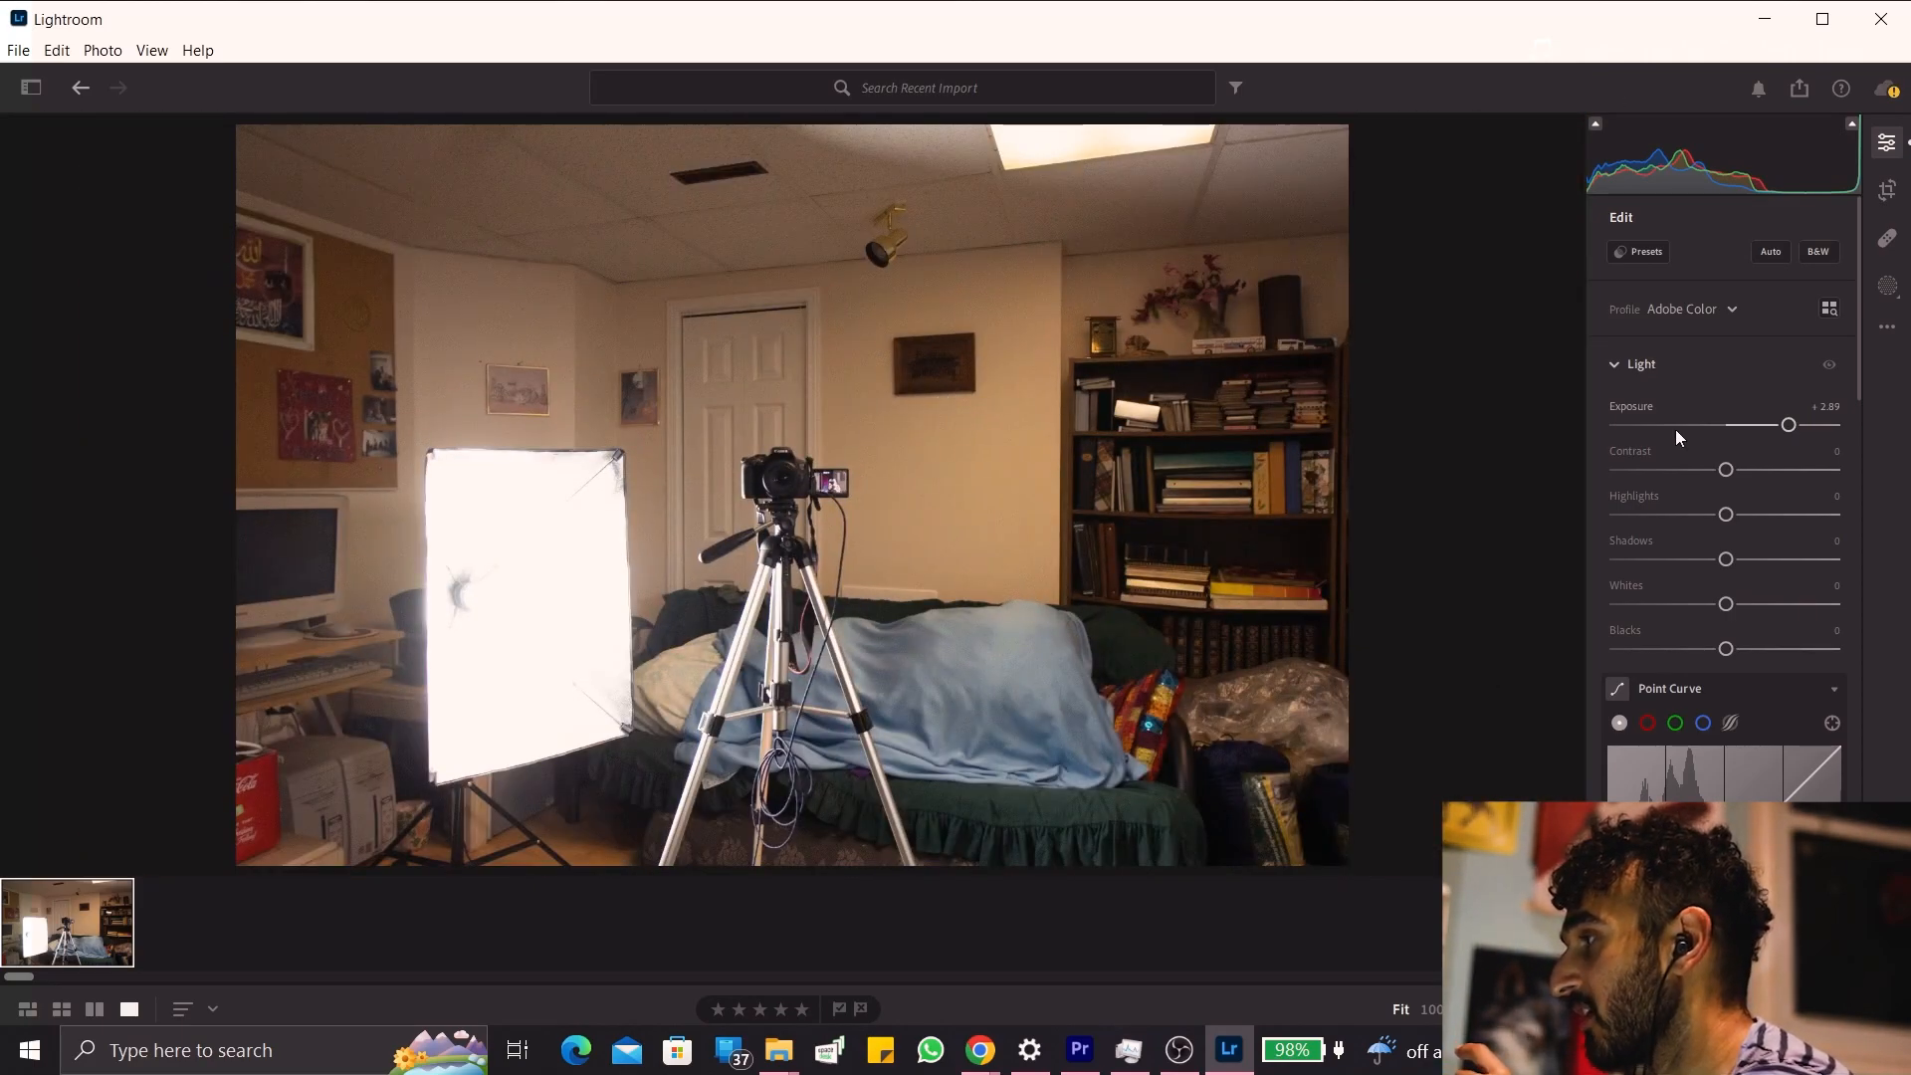
Adjust the photo's look with contrast +72, colour temperature 14,206 and exposure -3.85.
left_click_drag(1712, 468, 1804, 474)
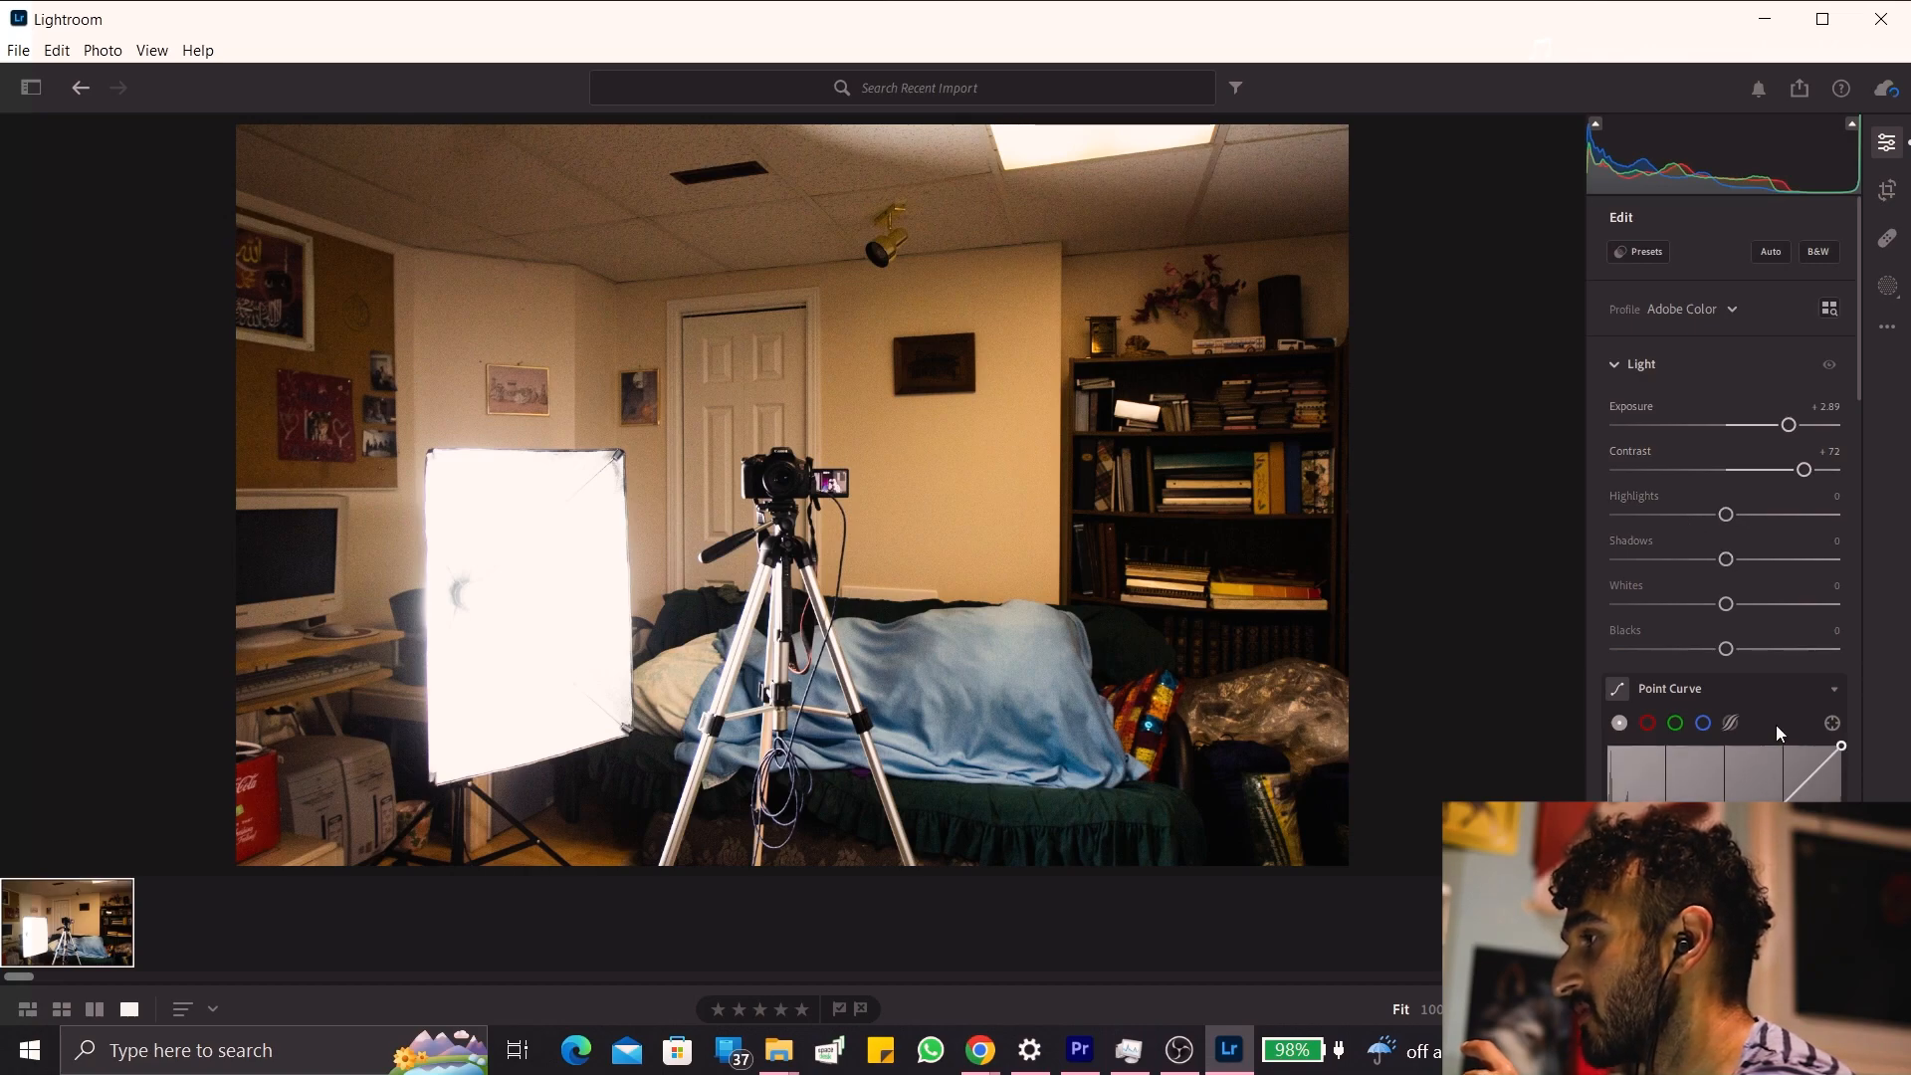
scroll(1774, 723, "down", 2)
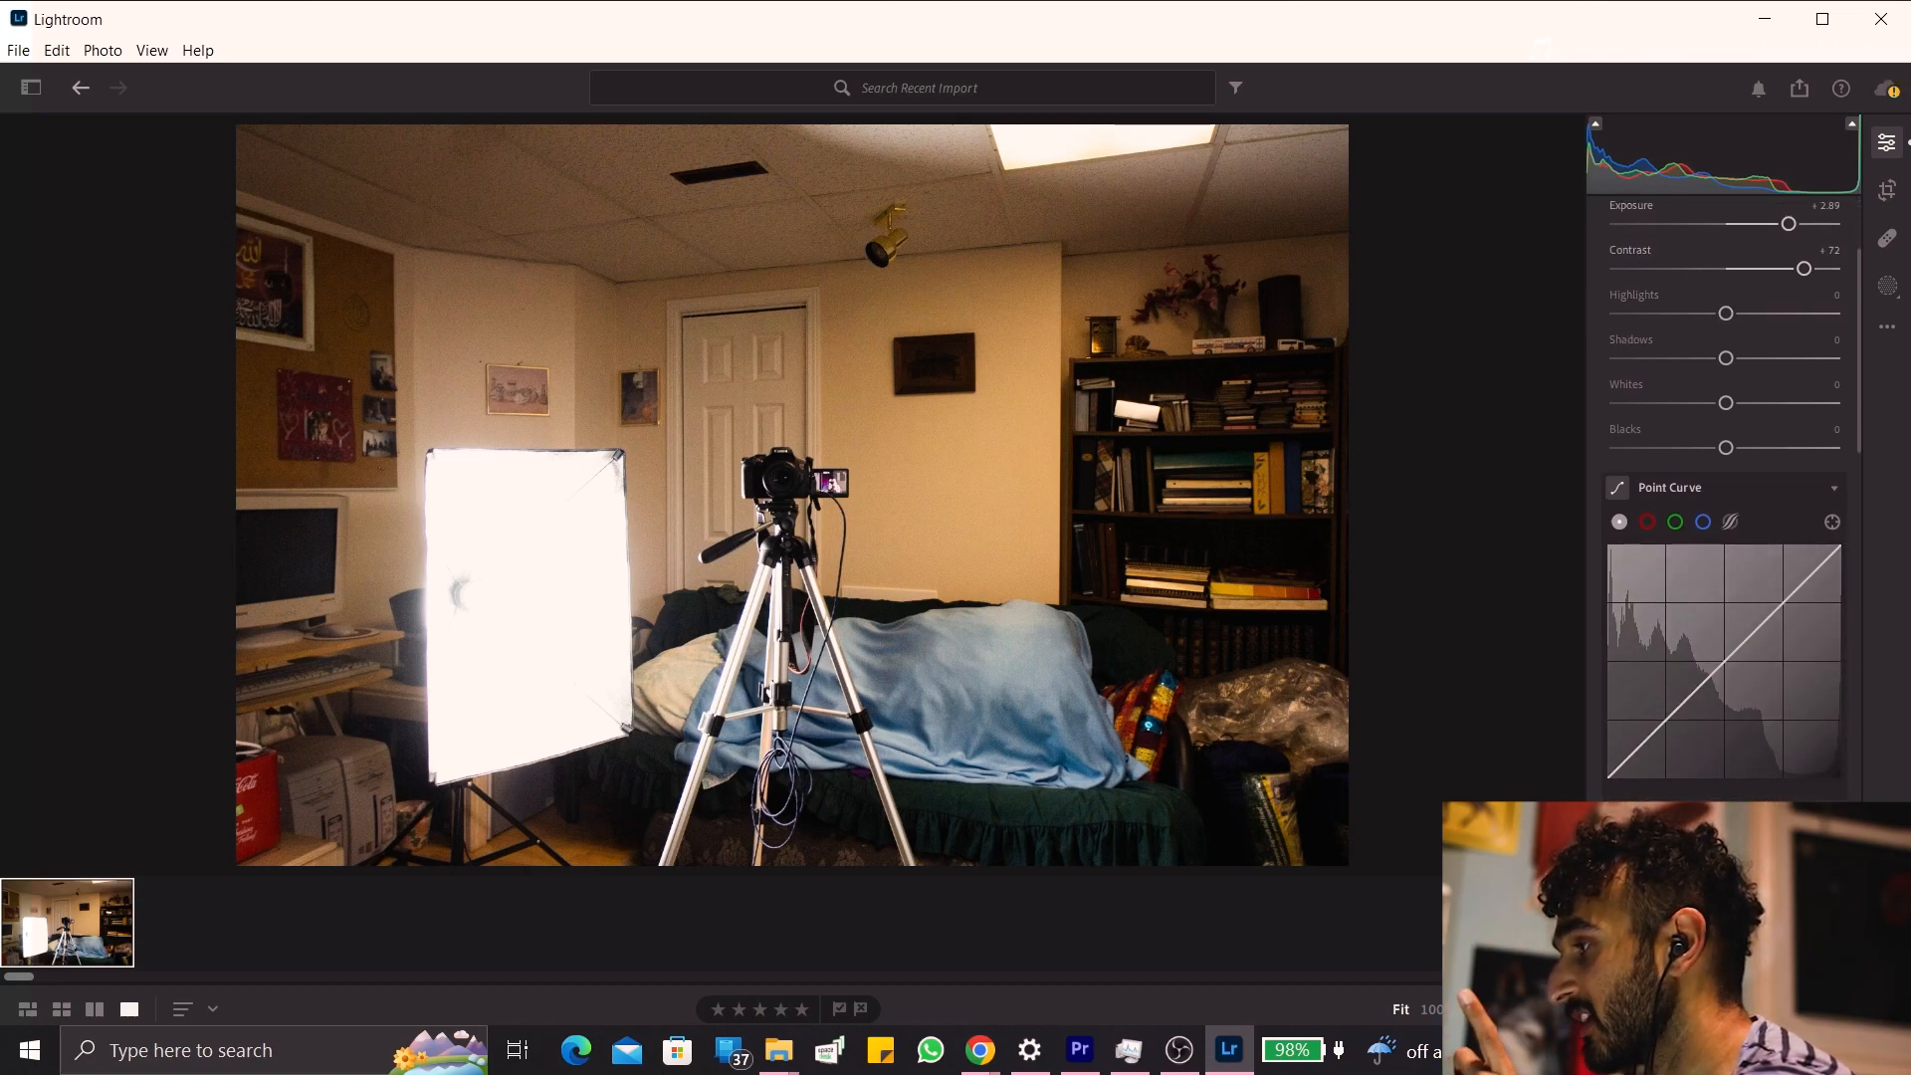
left_click_drag(1687, 940, 1784, 939)
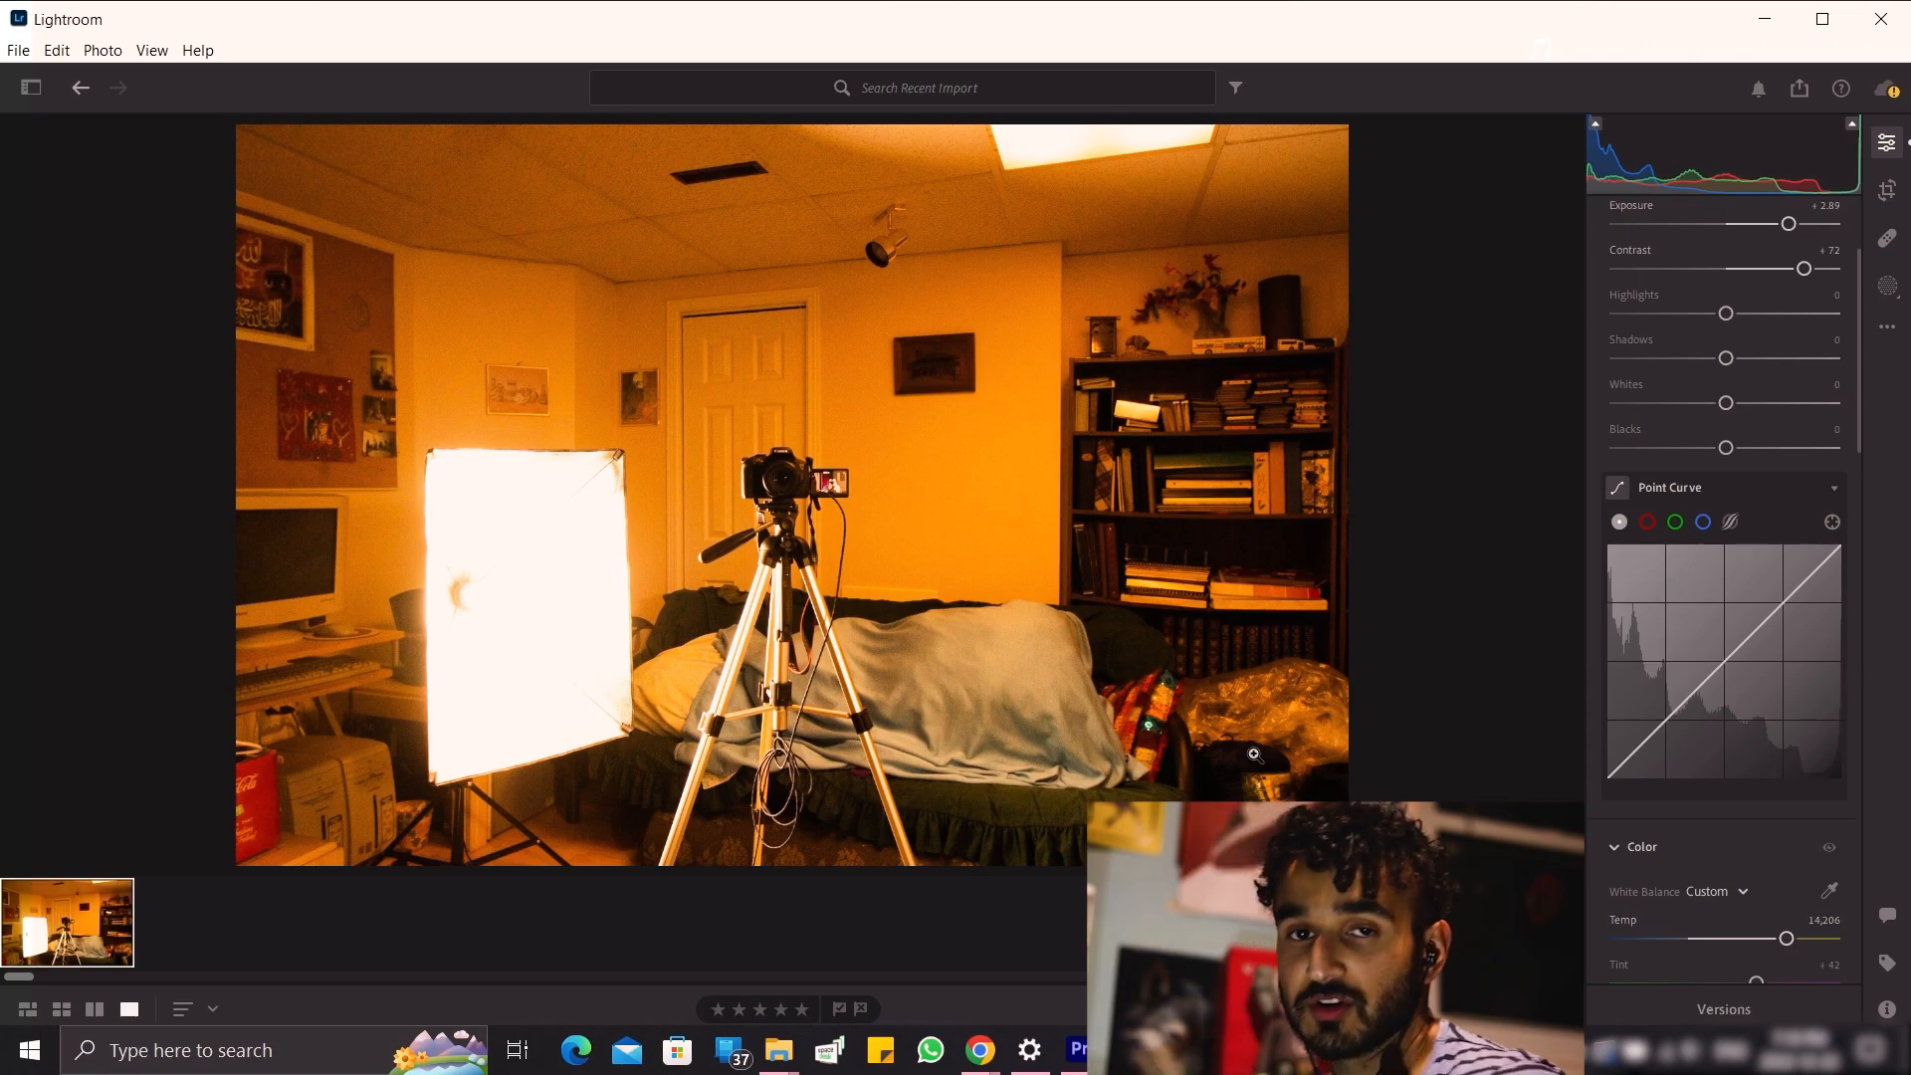
left_click(1642, 227)
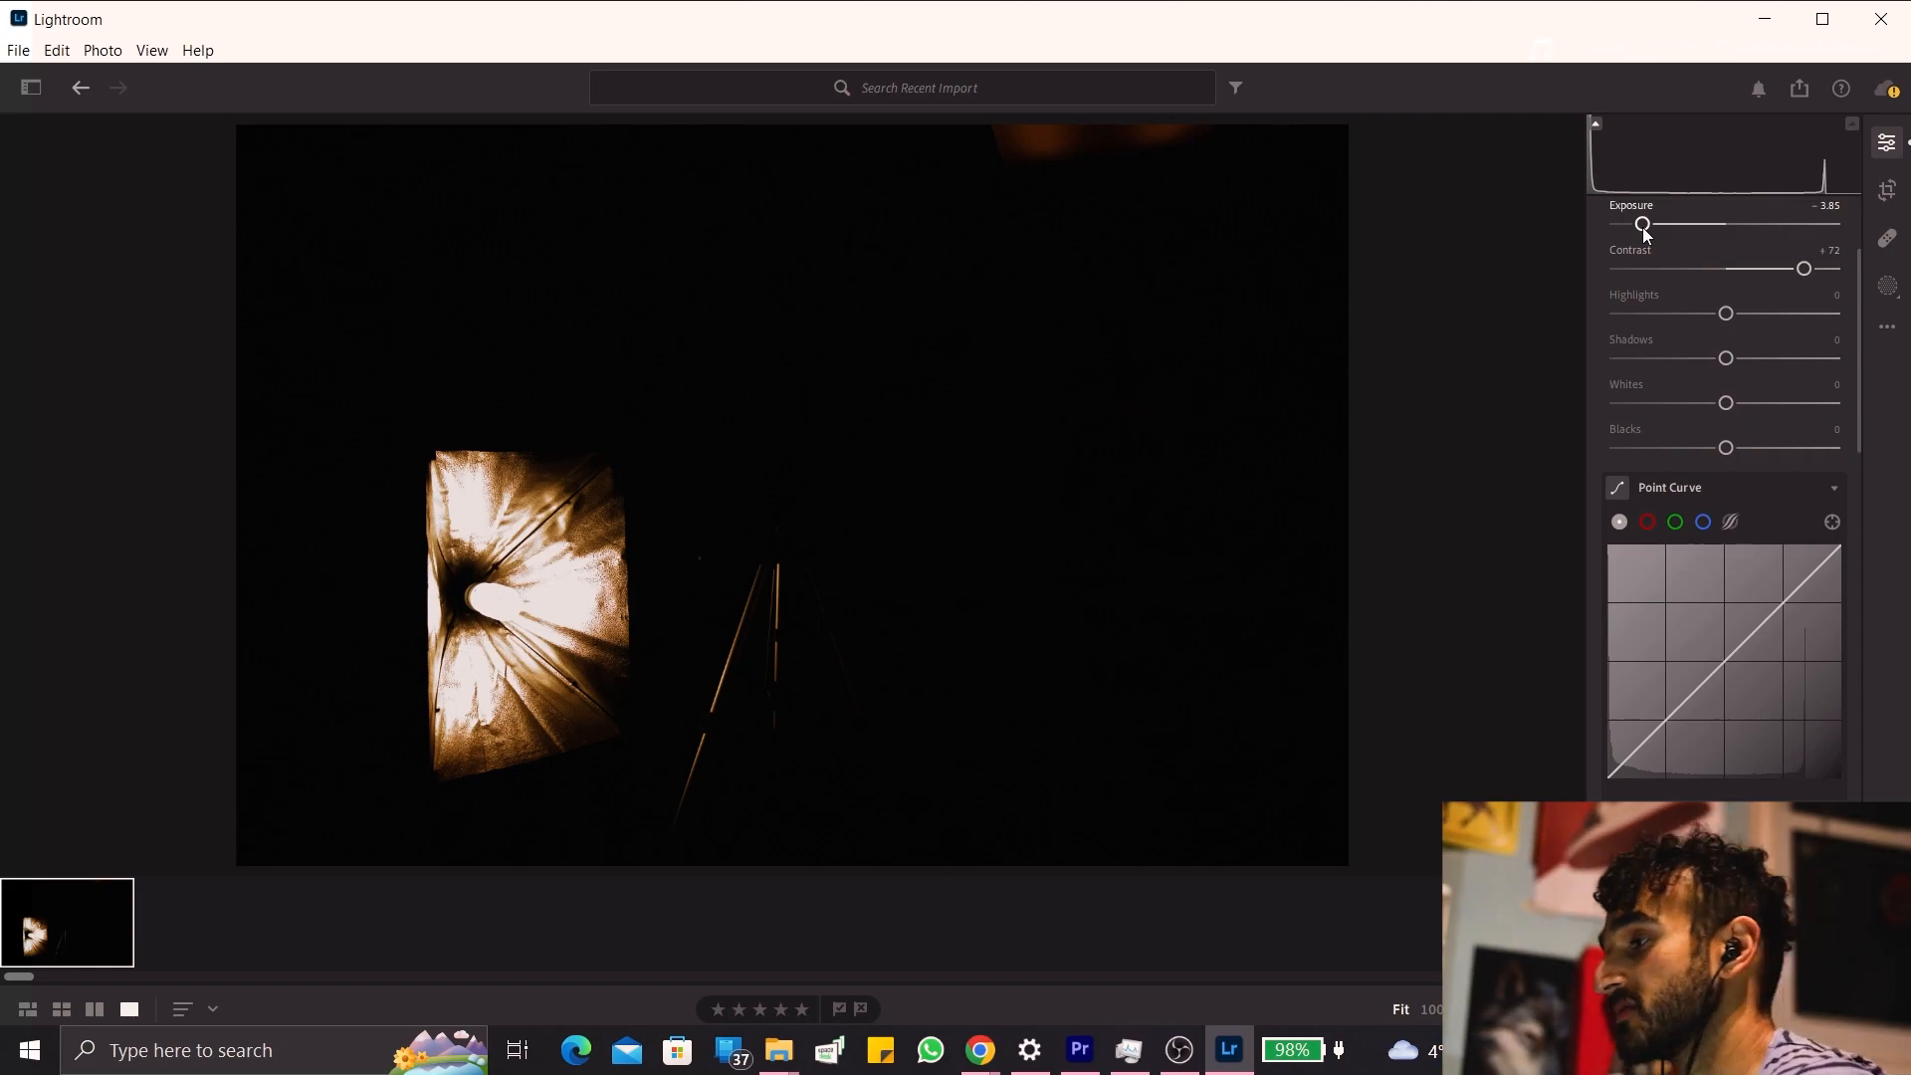
Open the full export settings for the edited photo.
left_click(18, 51)
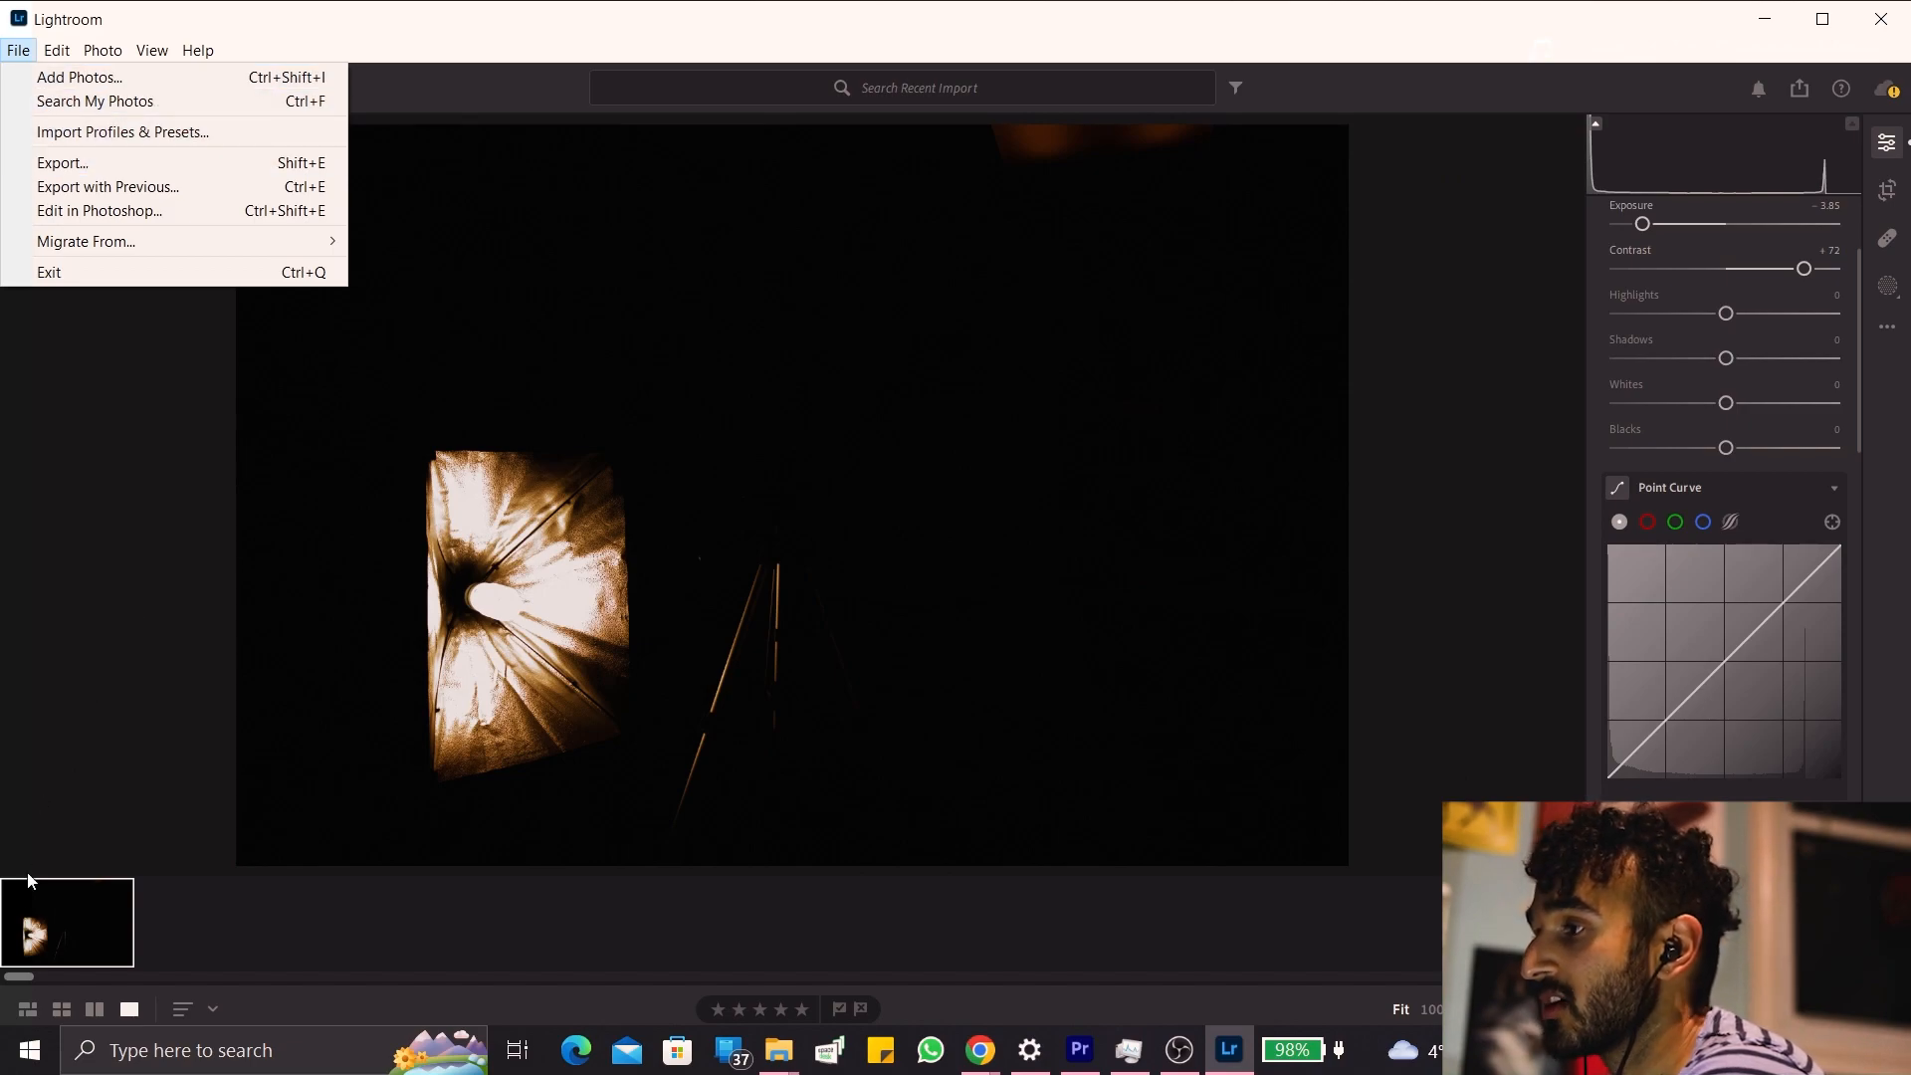
right_click(33, 928)
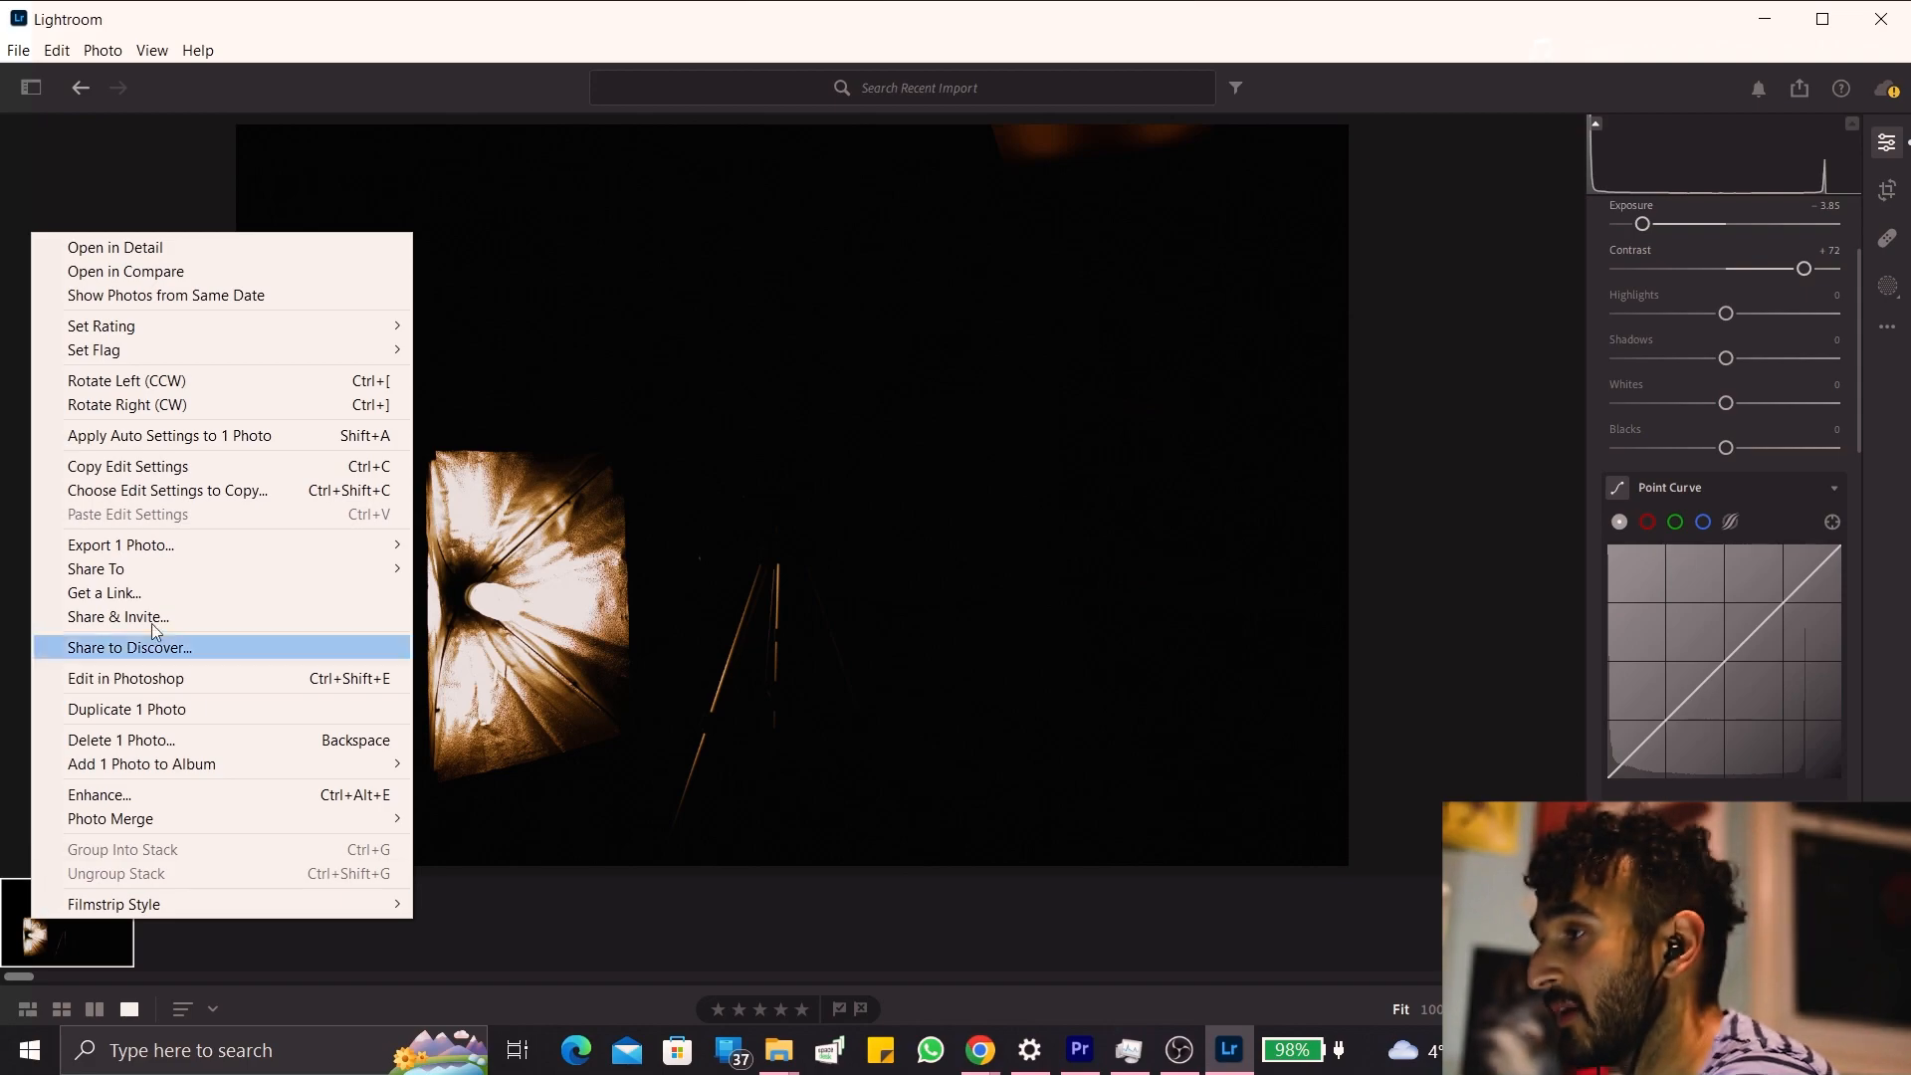
mouse_move(368, 548)
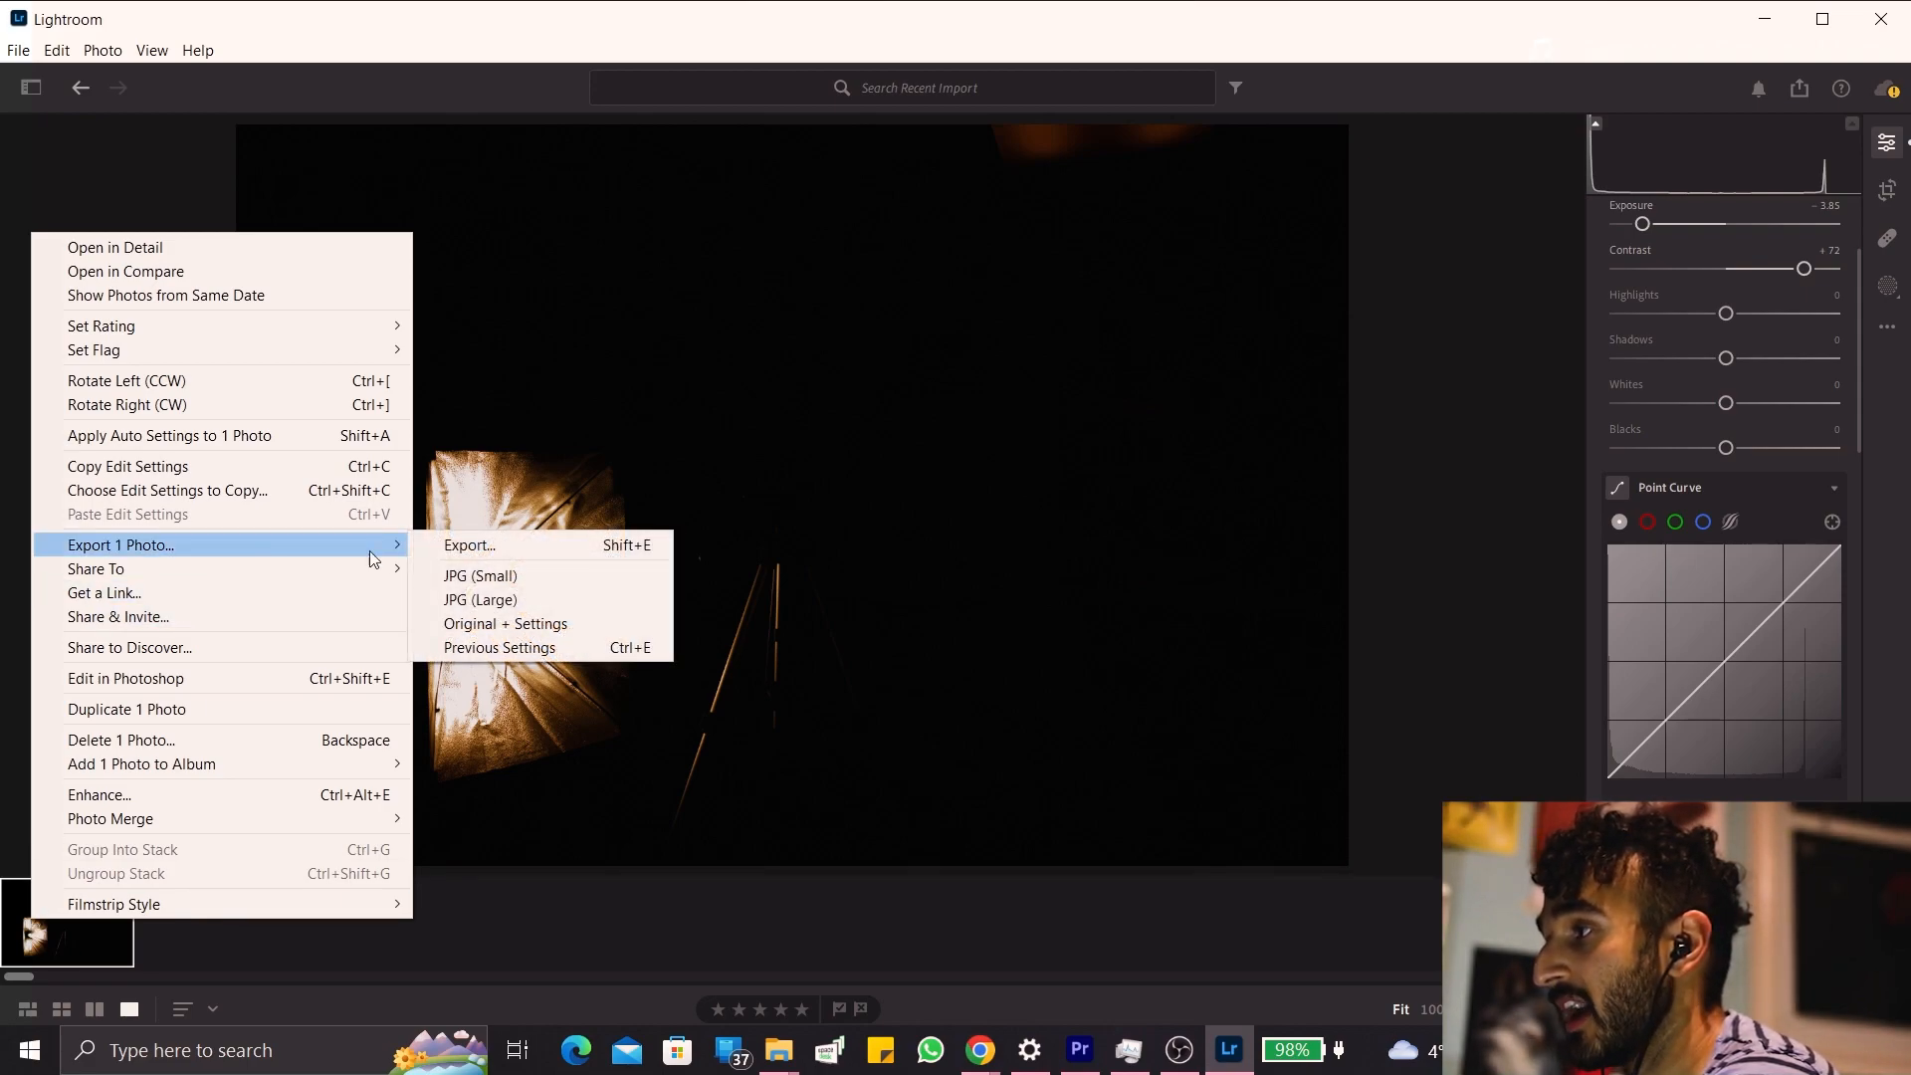
left_click(475, 557)
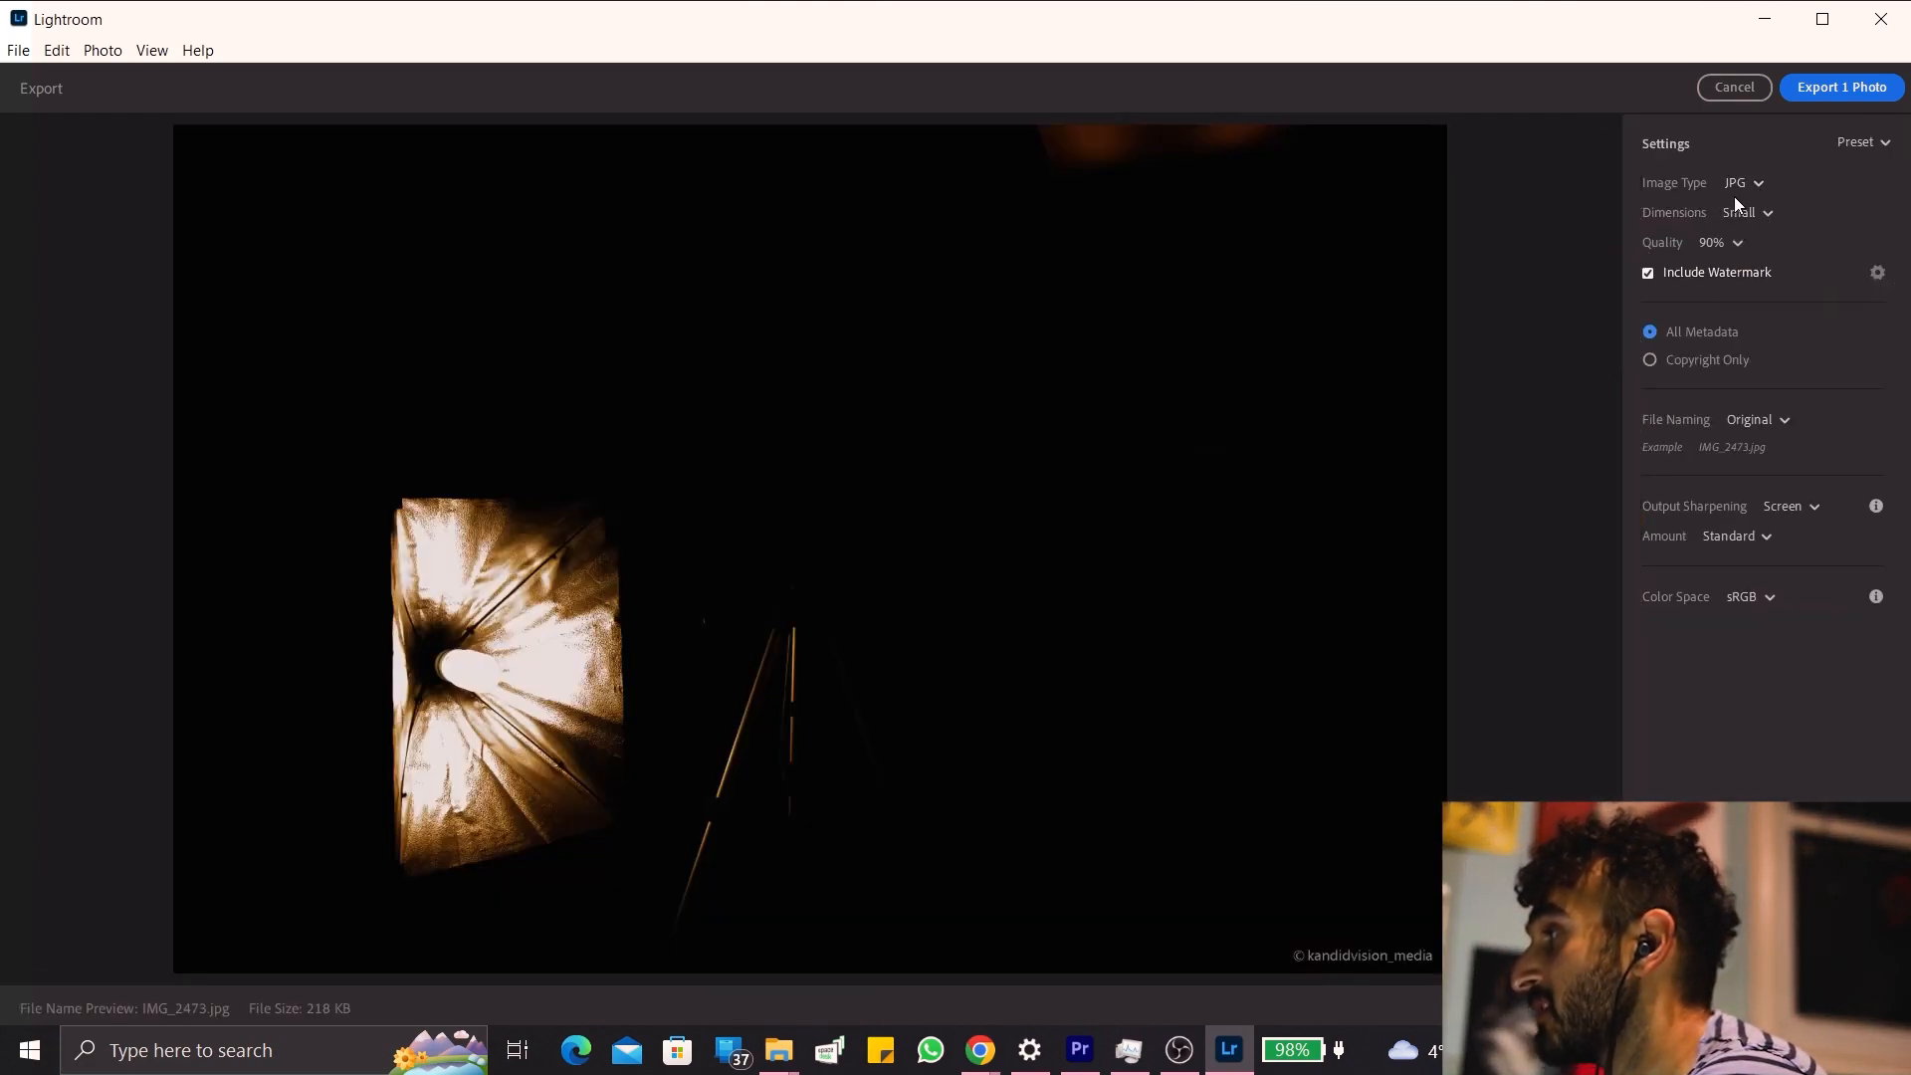
Review the available image types and dimension choices in the export settings, keeping JPG and Small.
left_click(1734, 183)
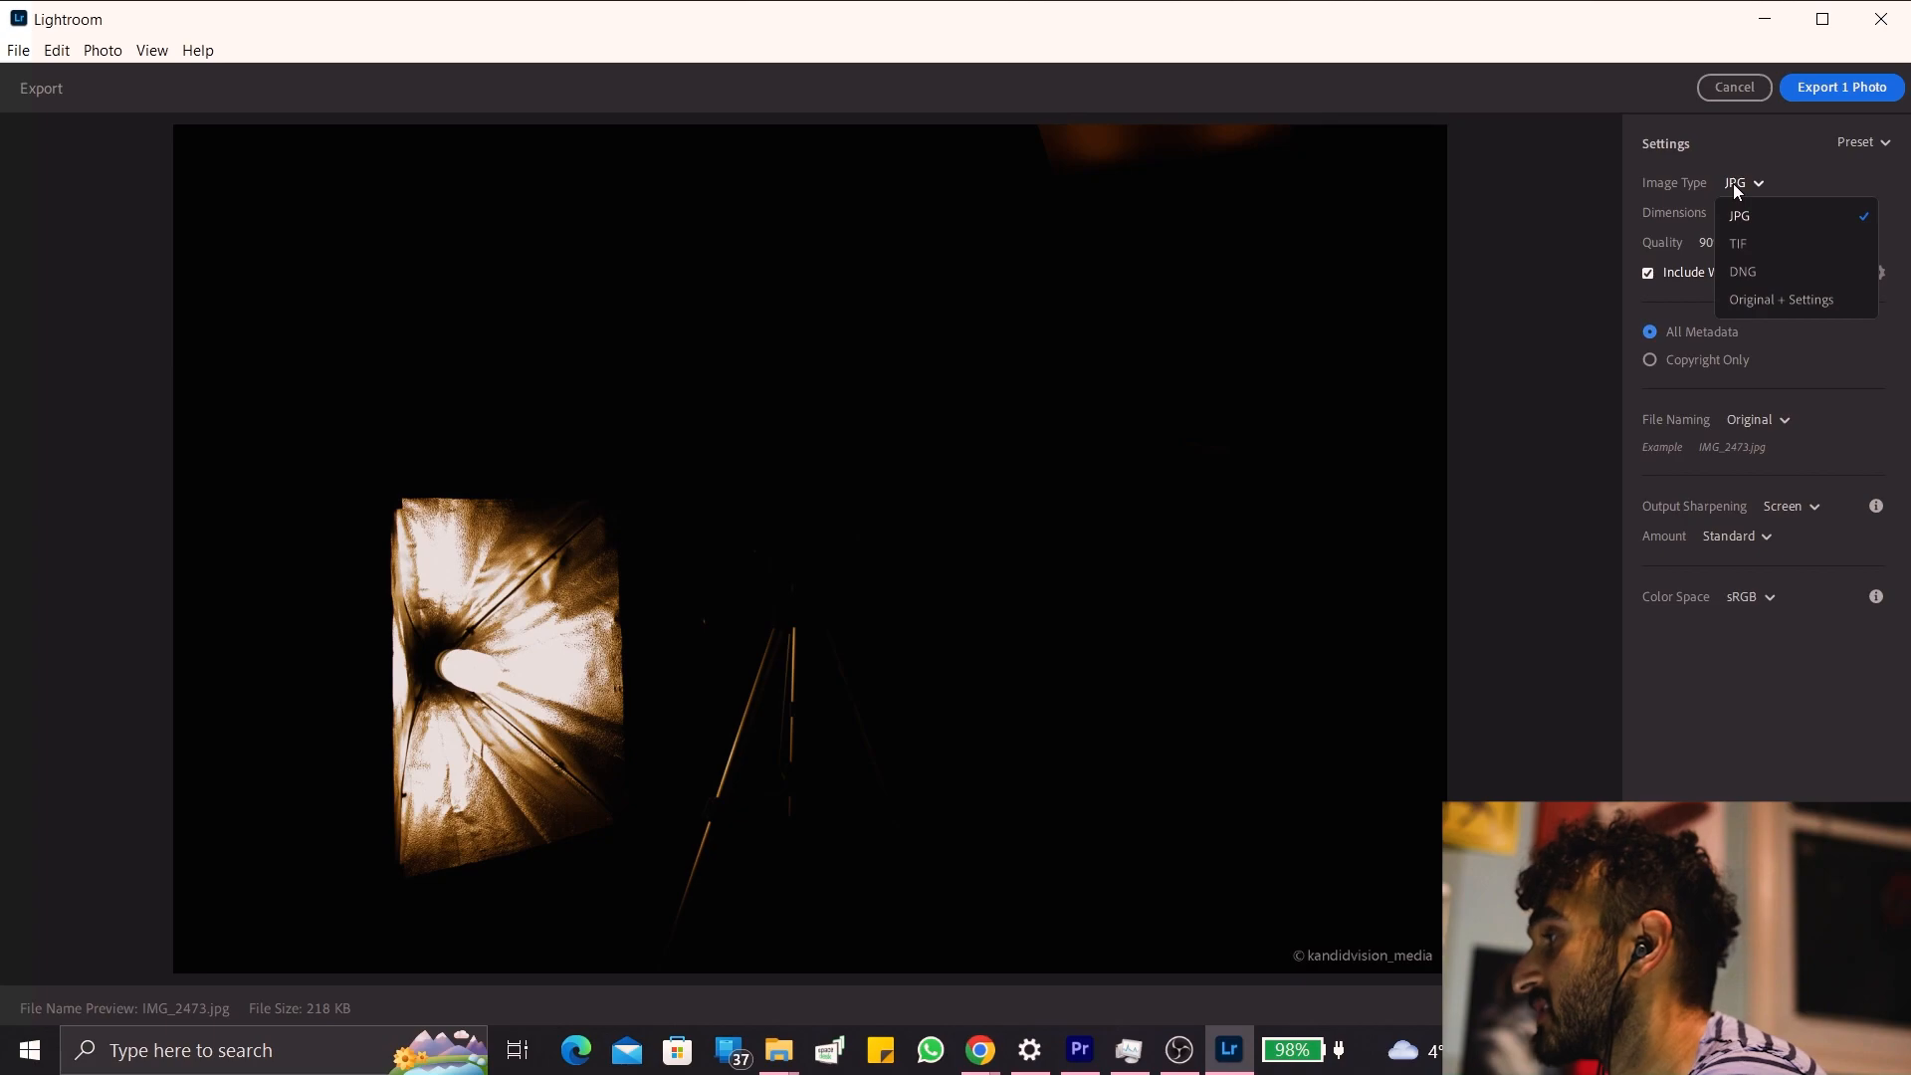
left_click(1678, 738)
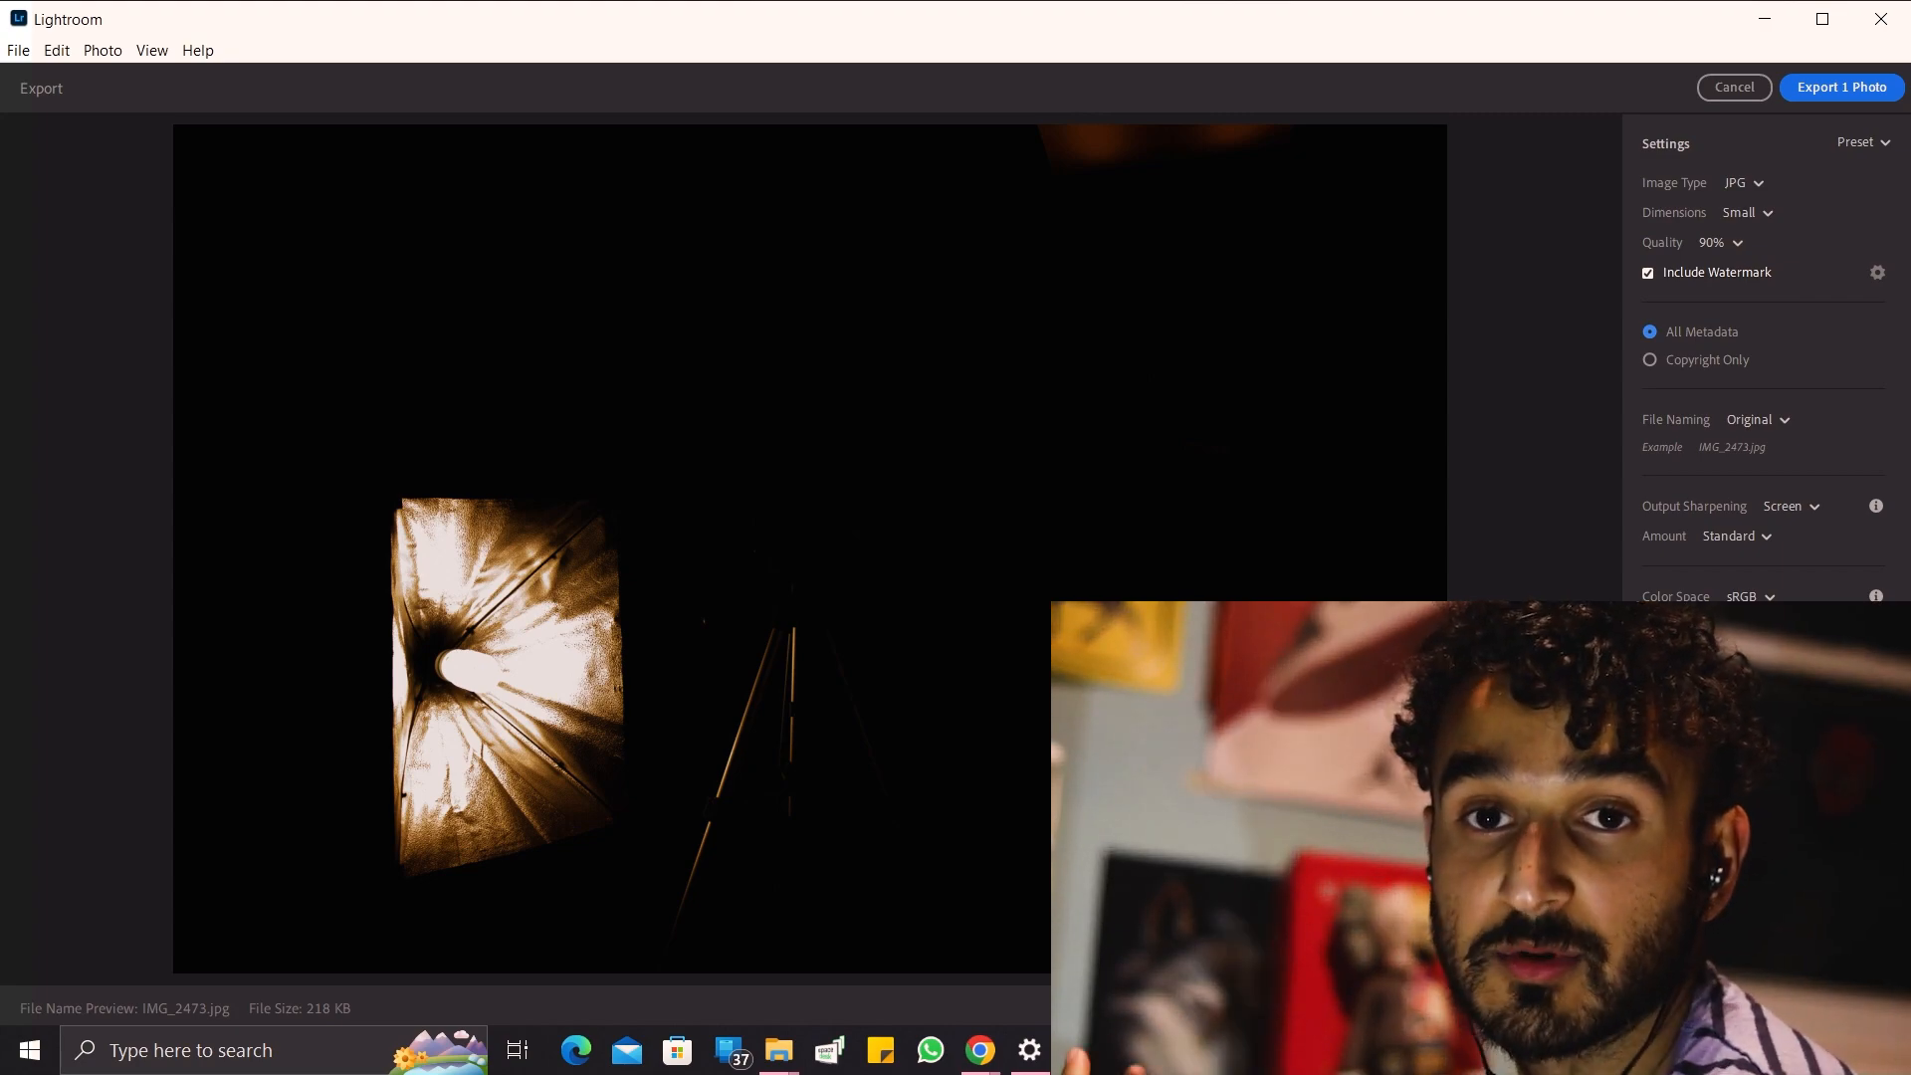
left_click(1763, 215)
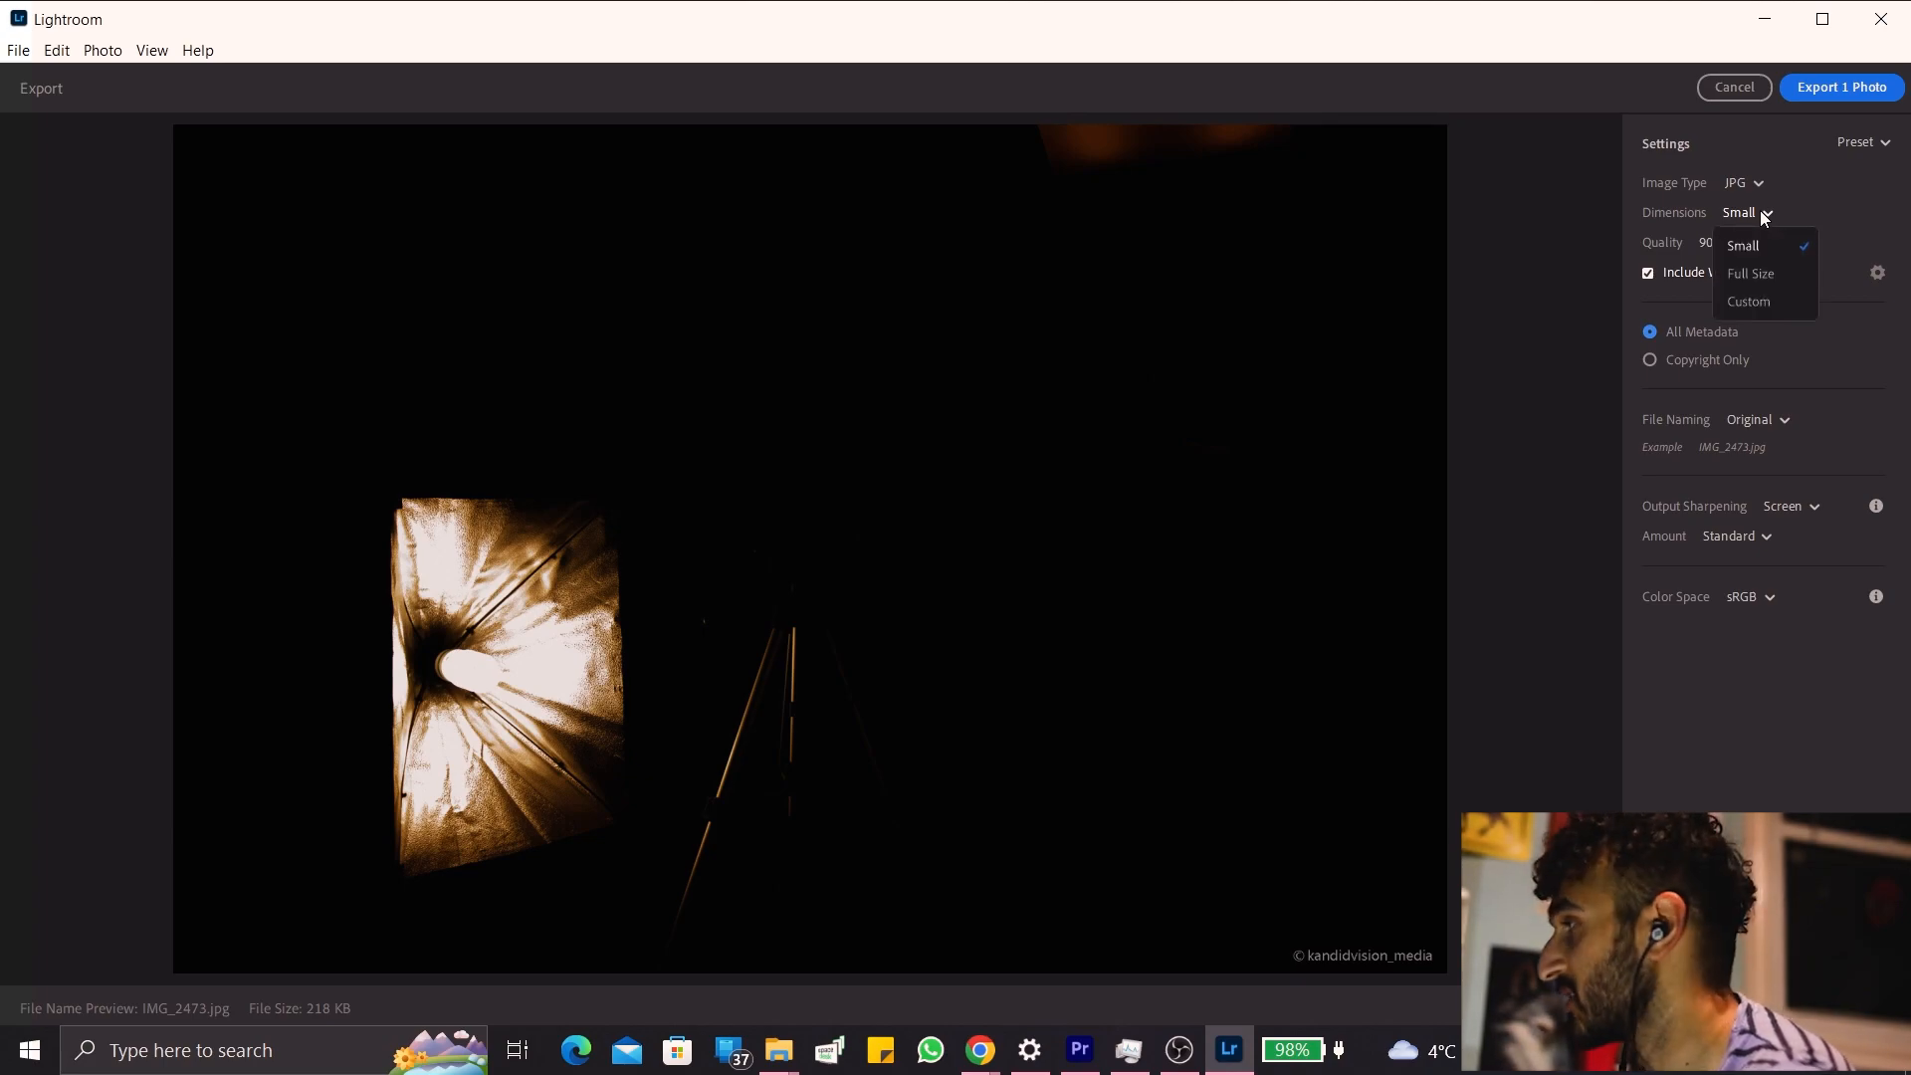
left_click(1795, 640)
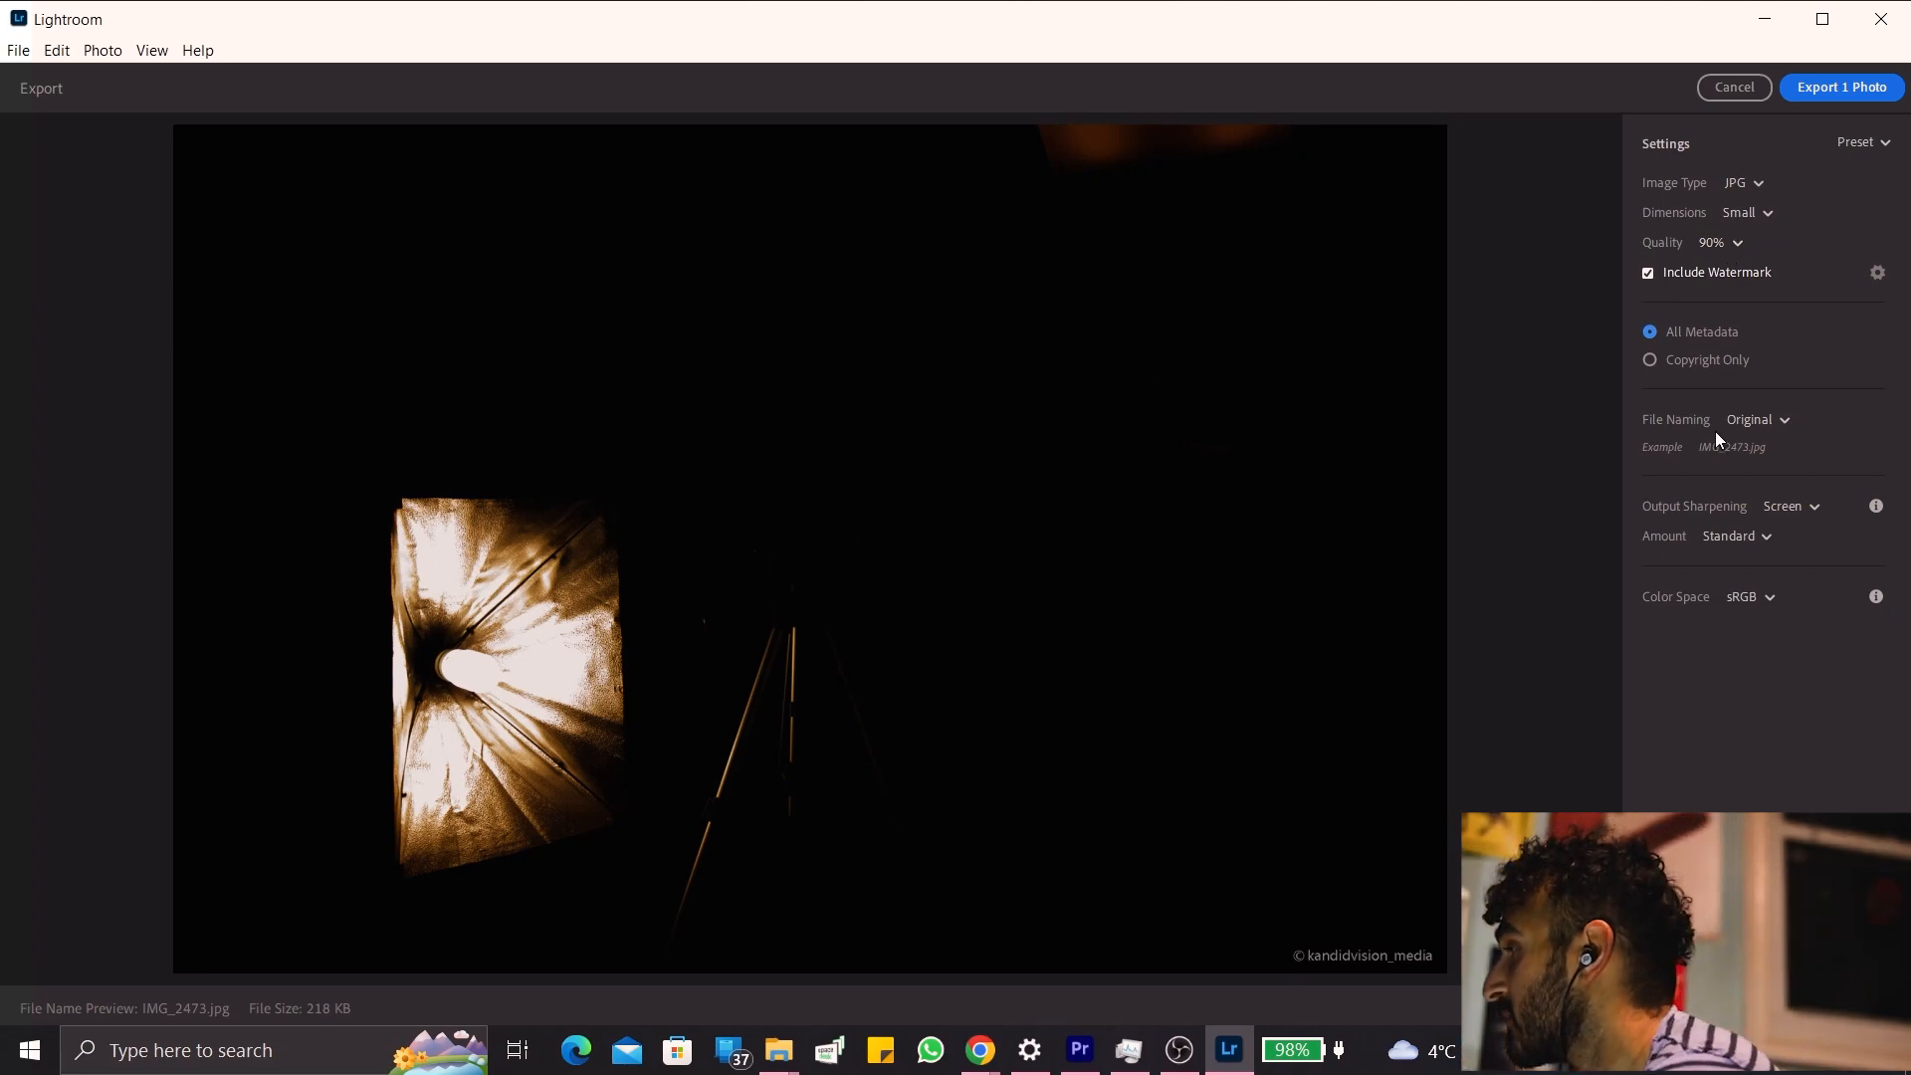
Try other anchor positions and a size of 77 for the export watermark, and discard the changes.
left_click(1879, 274)
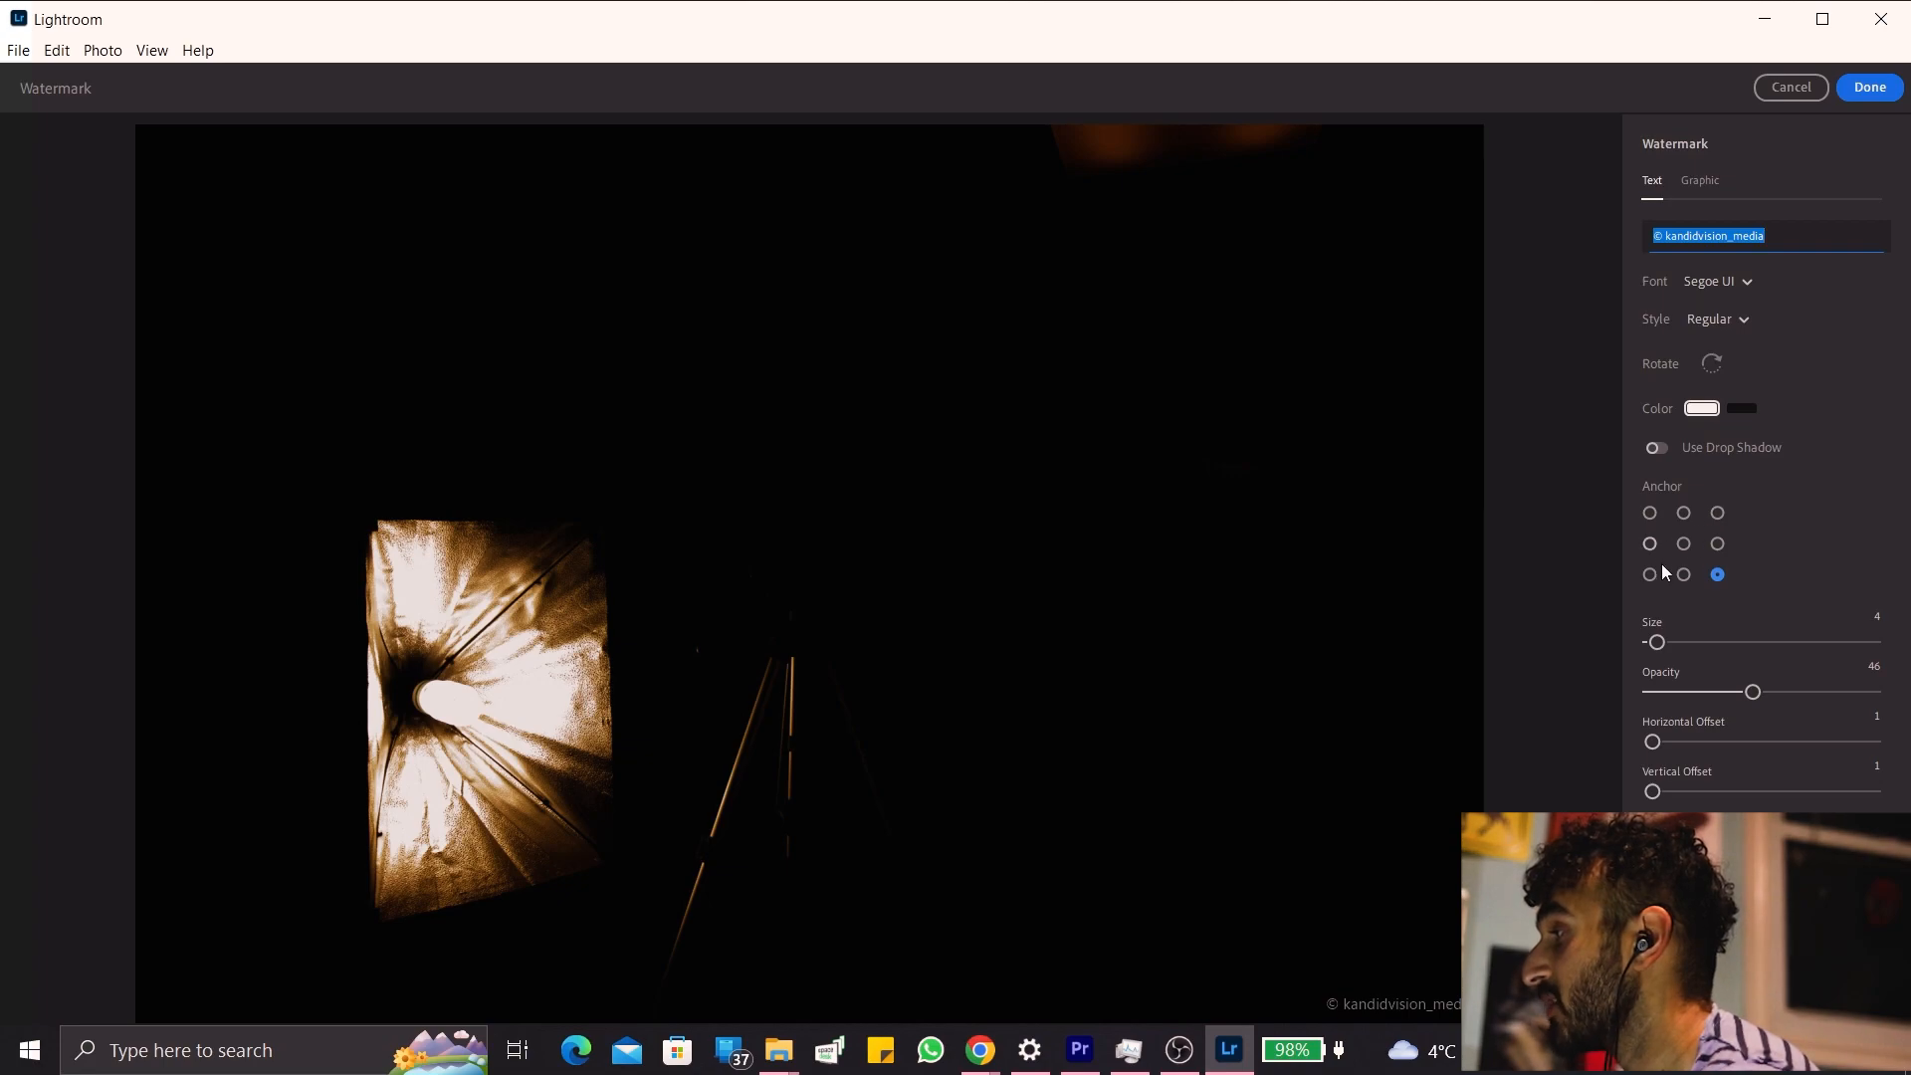
left_click(1682, 587)
left_click(1684, 543)
left_click(1718, 576)
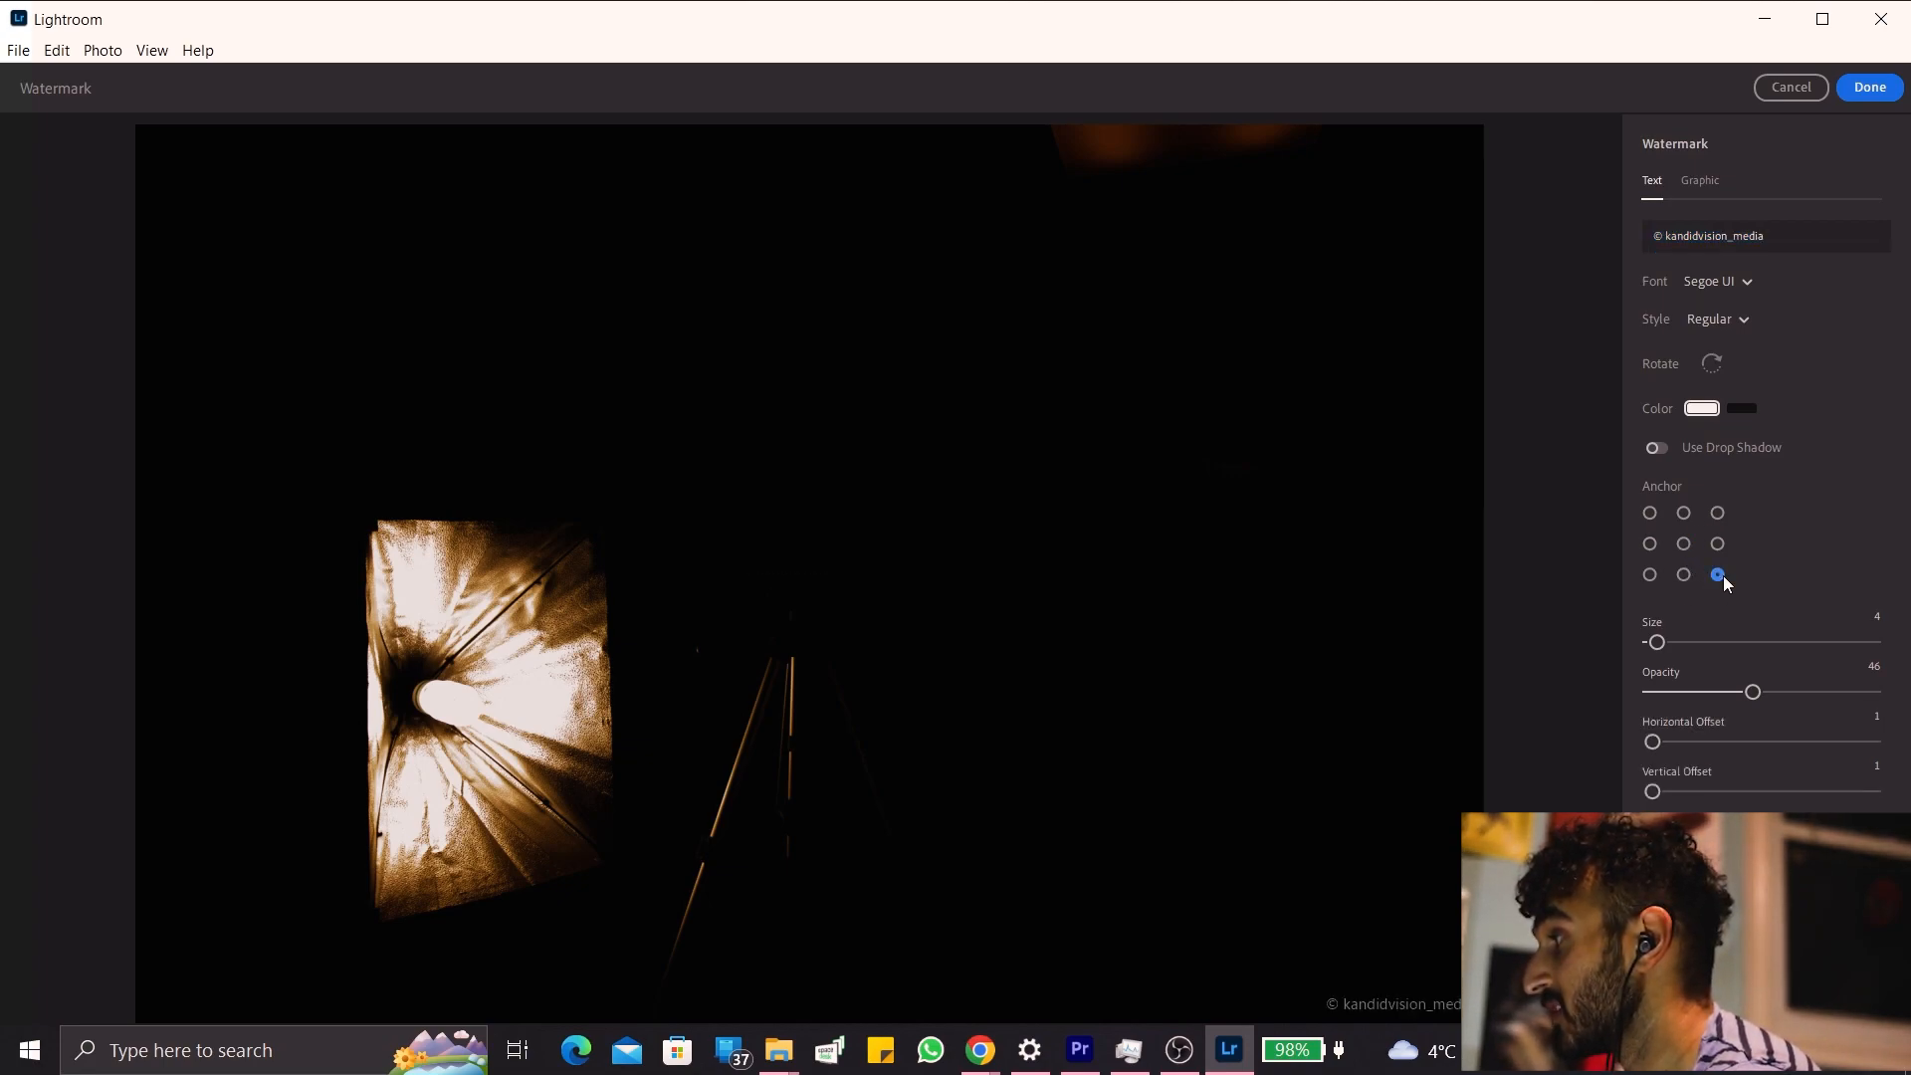
left_click(1829, 647)
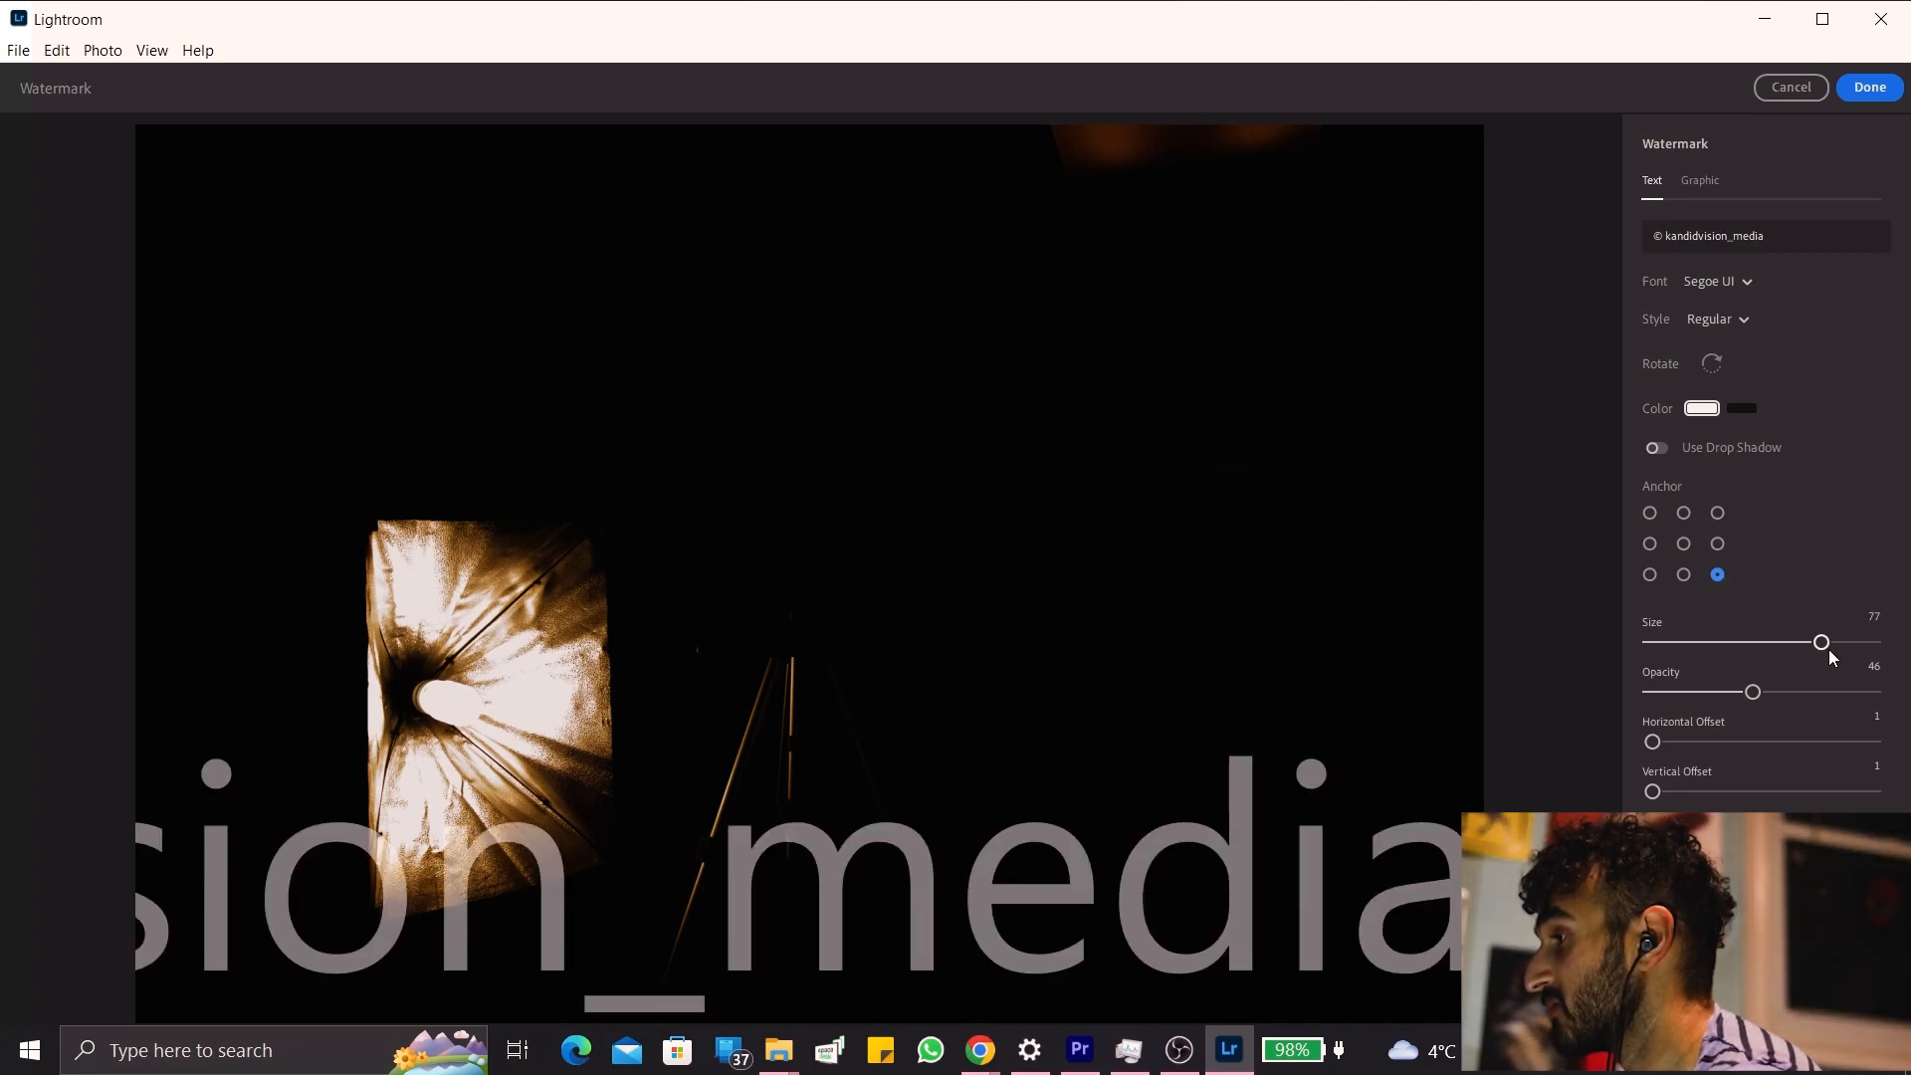
left_click(1788, 88)
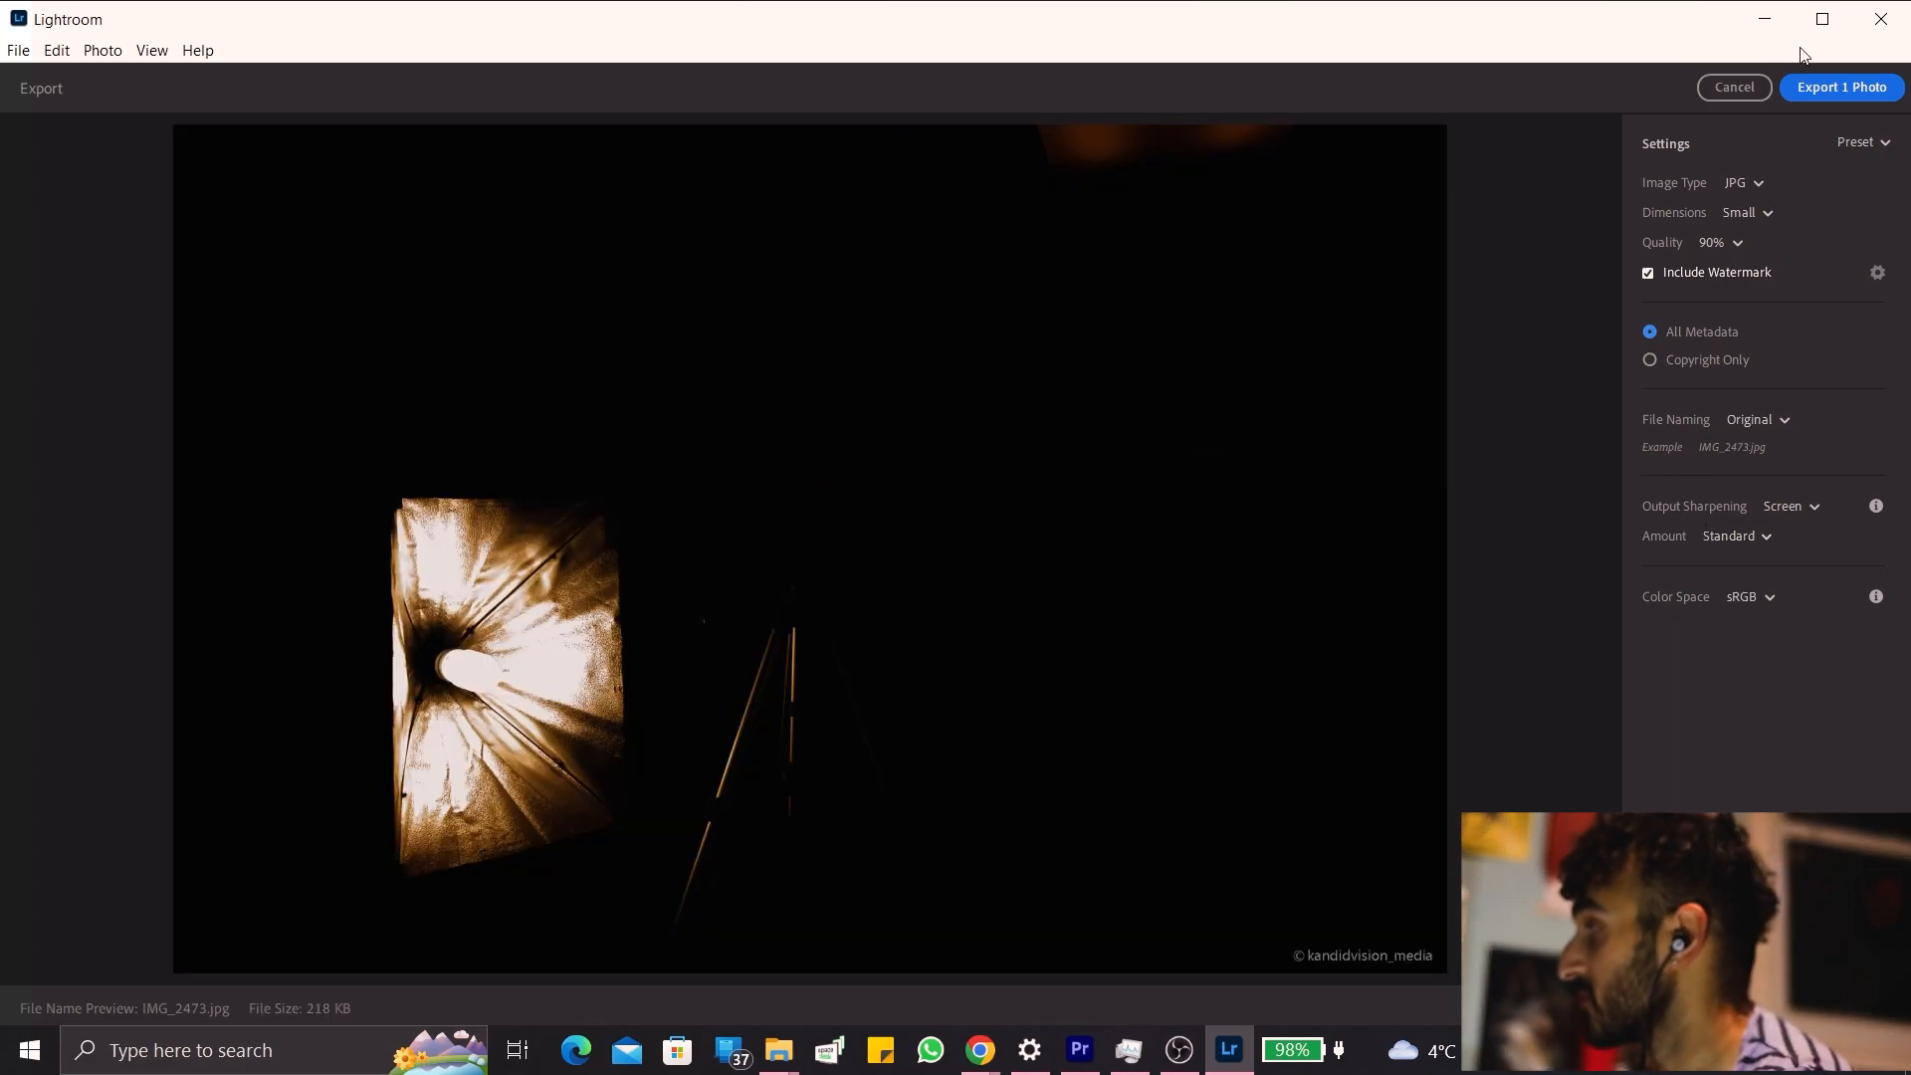
Export the photo as a small JPG at 90% quality with watermark into the Lightroom FINISHED IMAGES folder.
left_click(1868, 86)
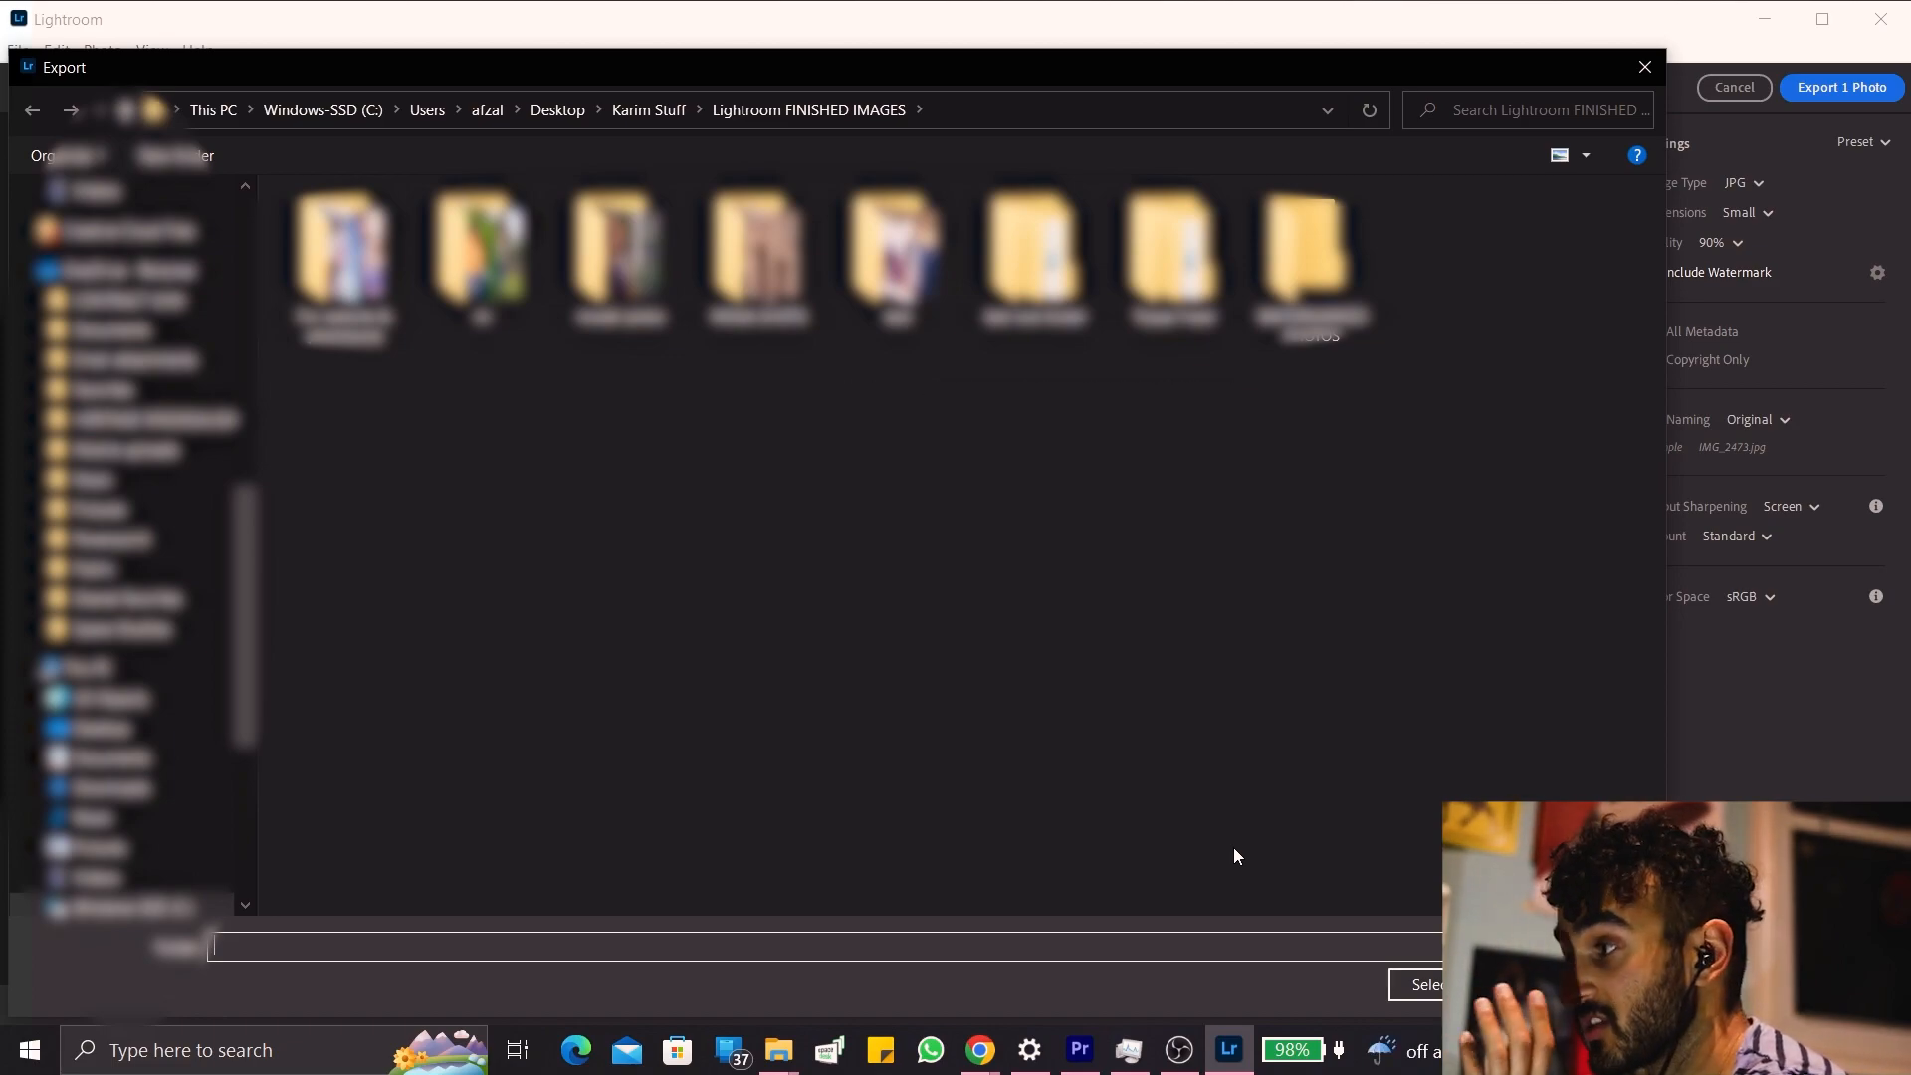
left_click(1419, 985)
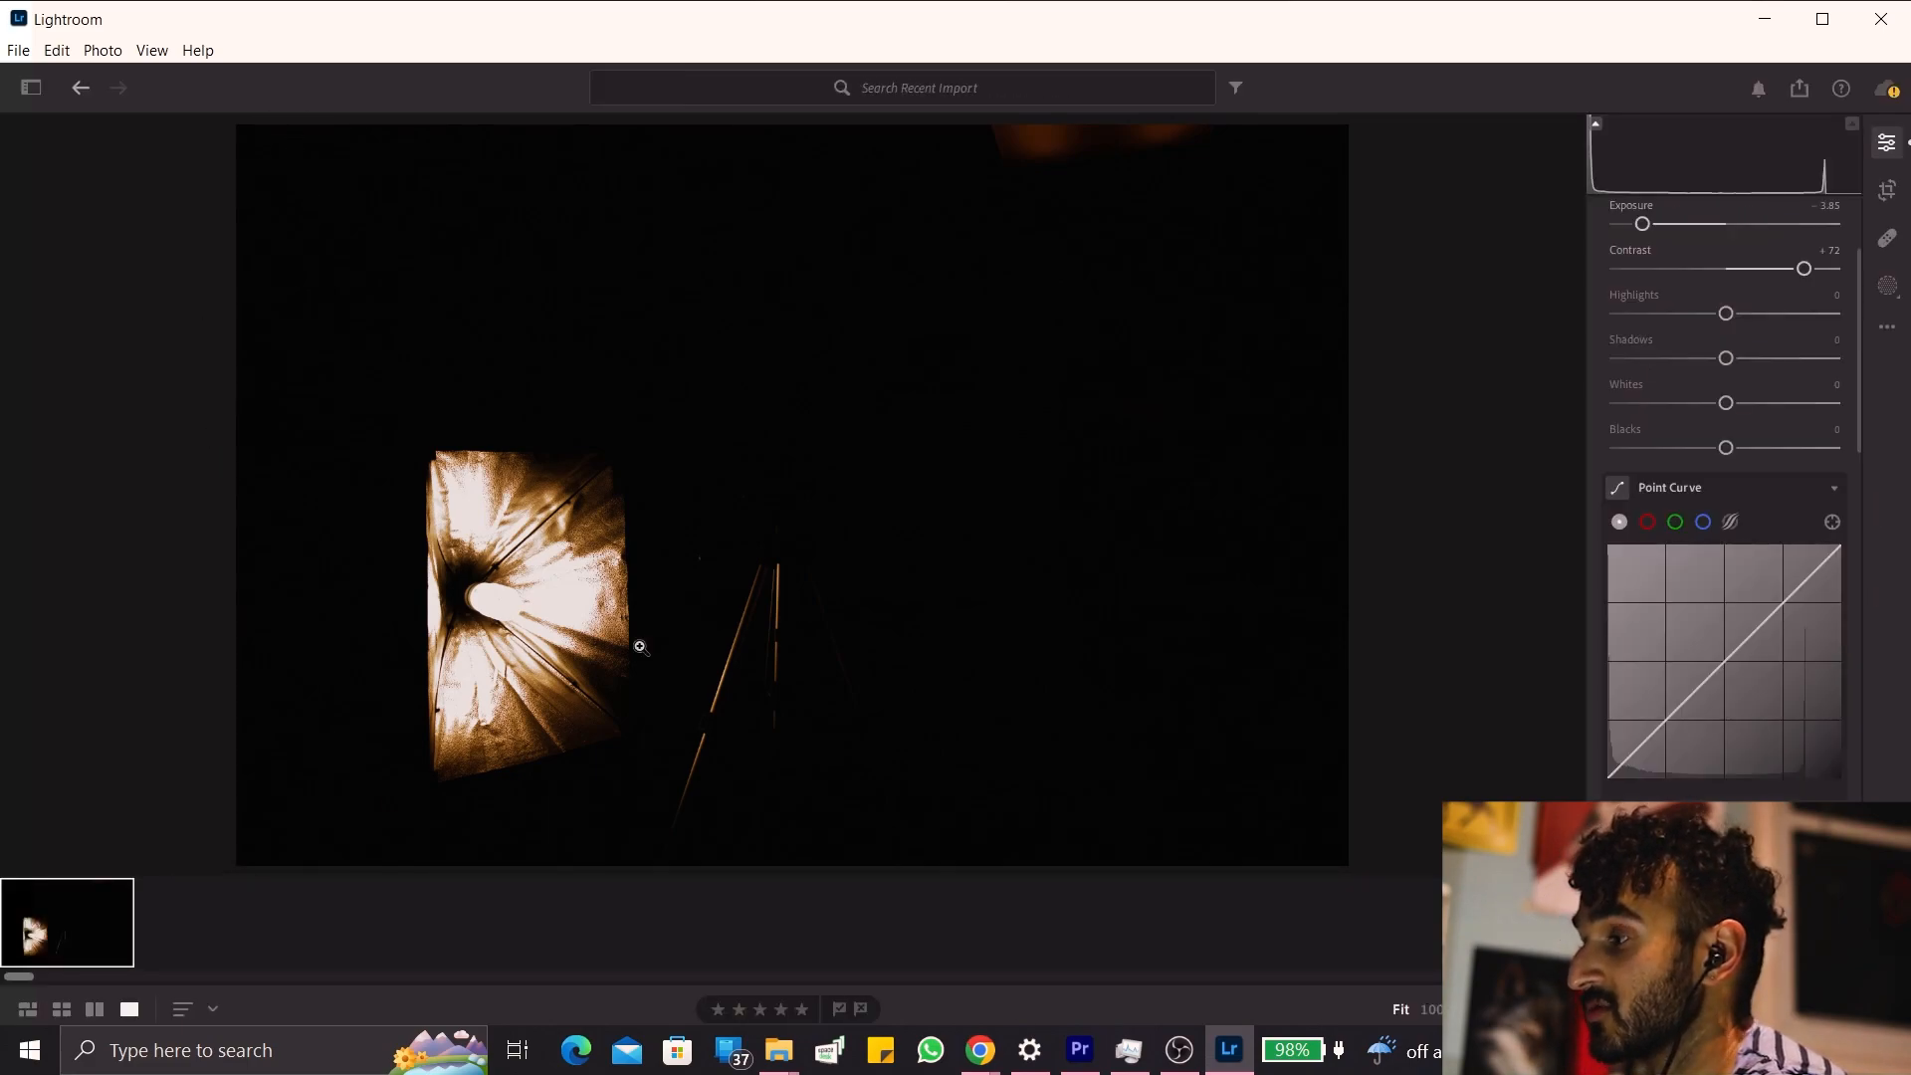
Switch to File Explorer, open the exported IMG_2473-2.jpg from Lightroom FINISHED IMAGES and examine its detail up close.
left_click(776, 1070)
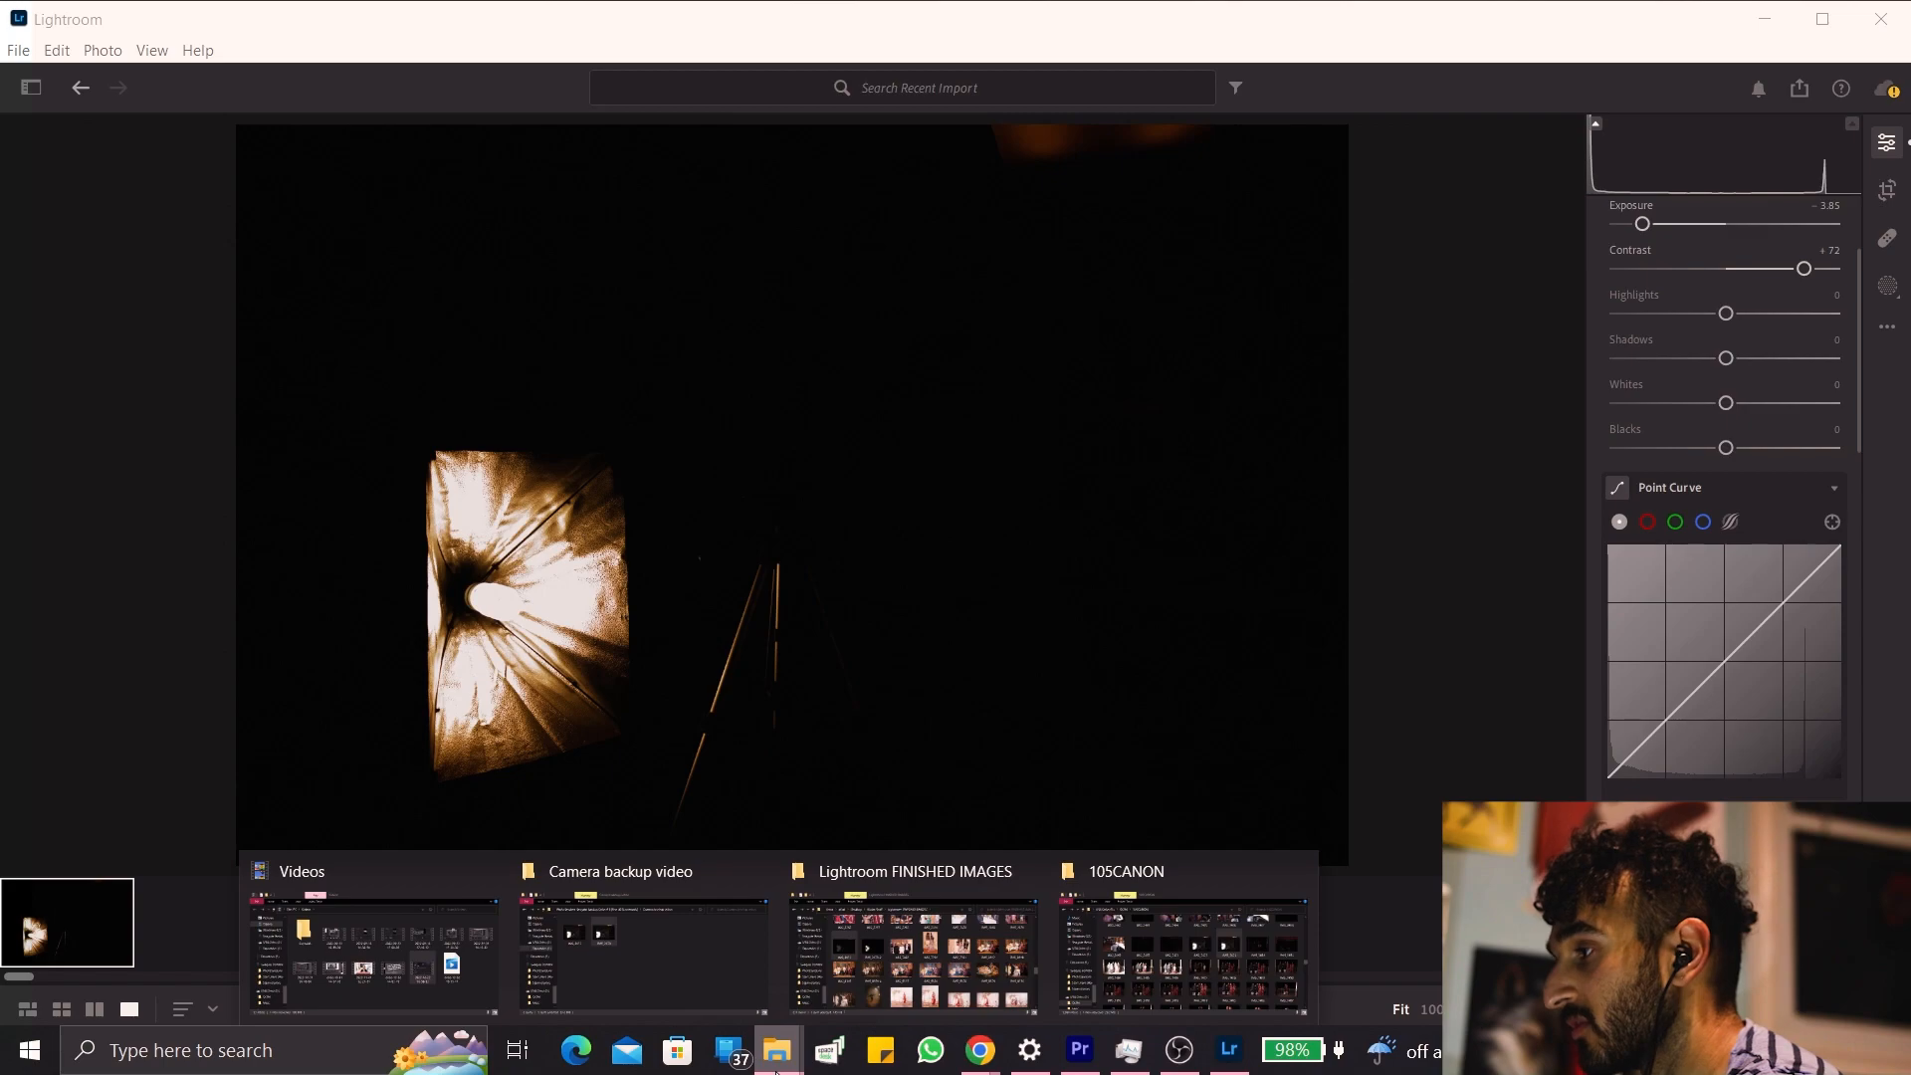
left_click(860, 971)
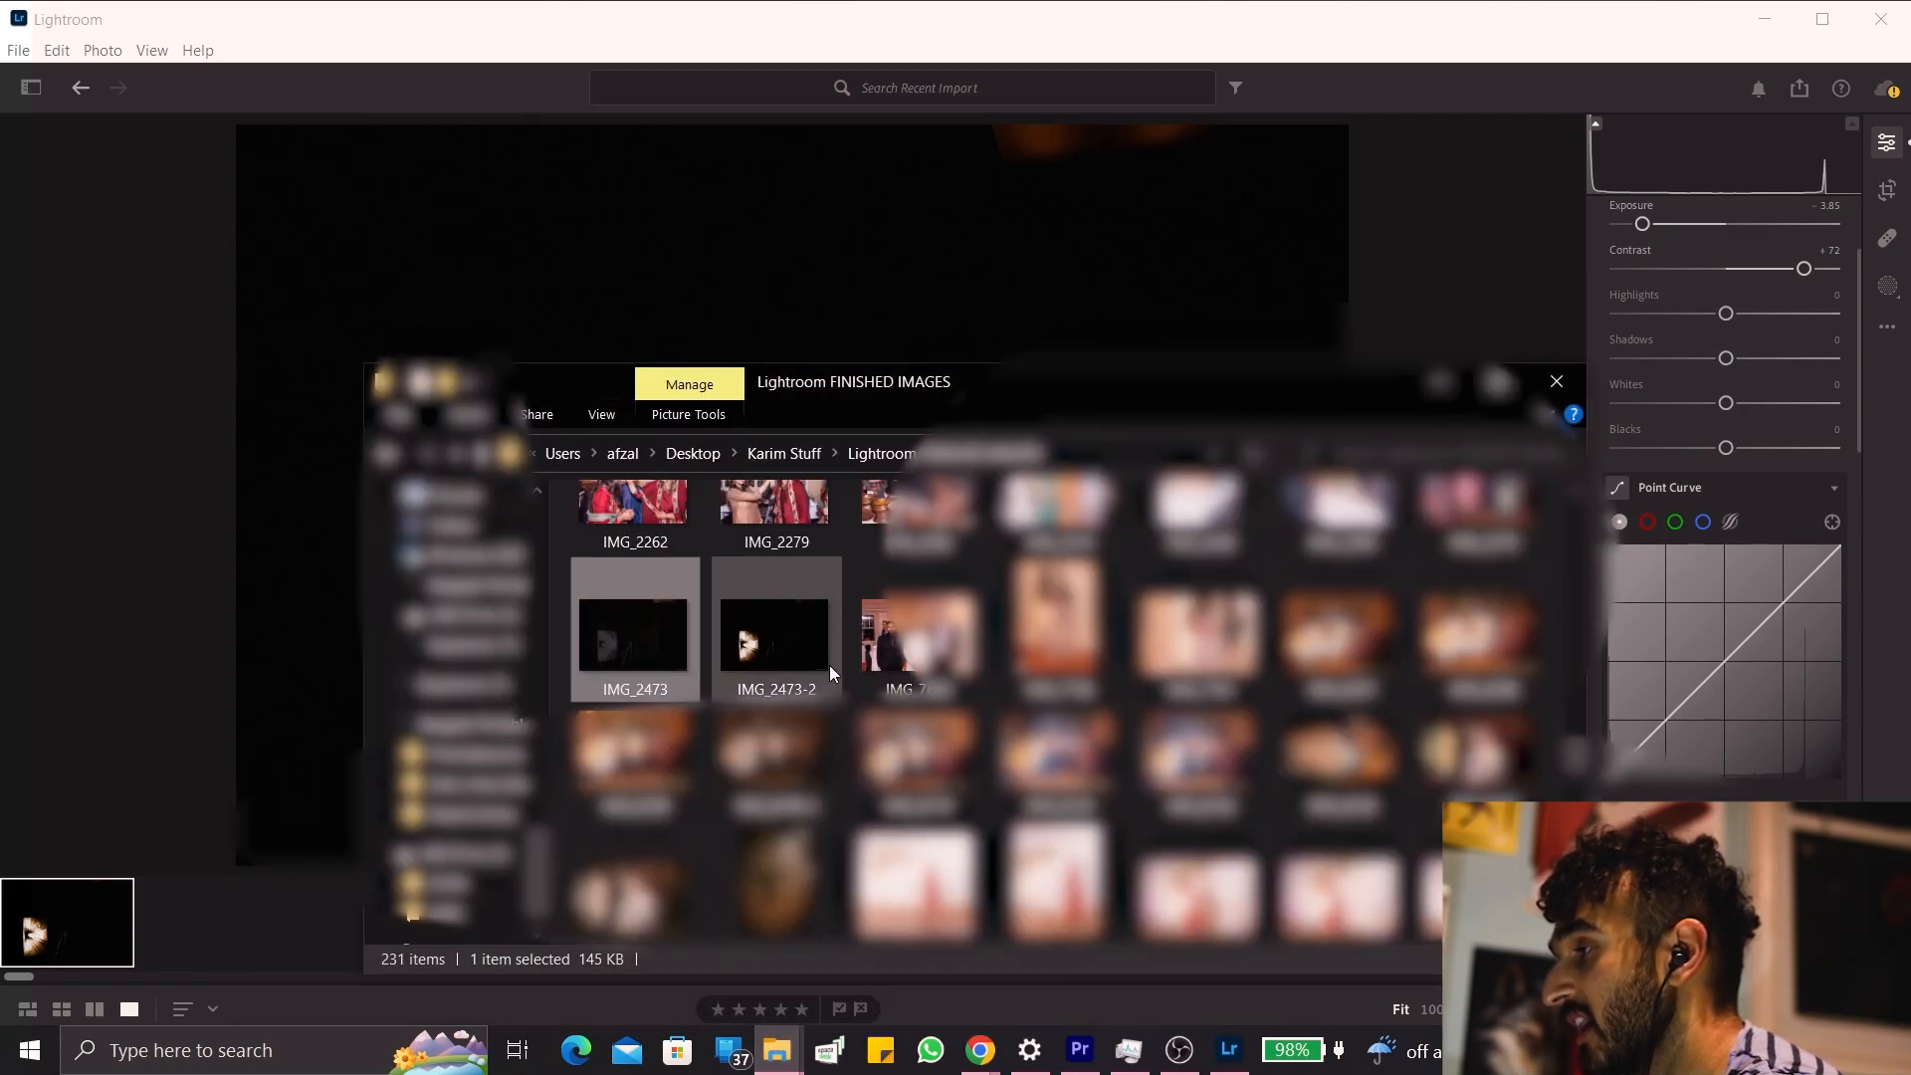
left_click(757, 652)
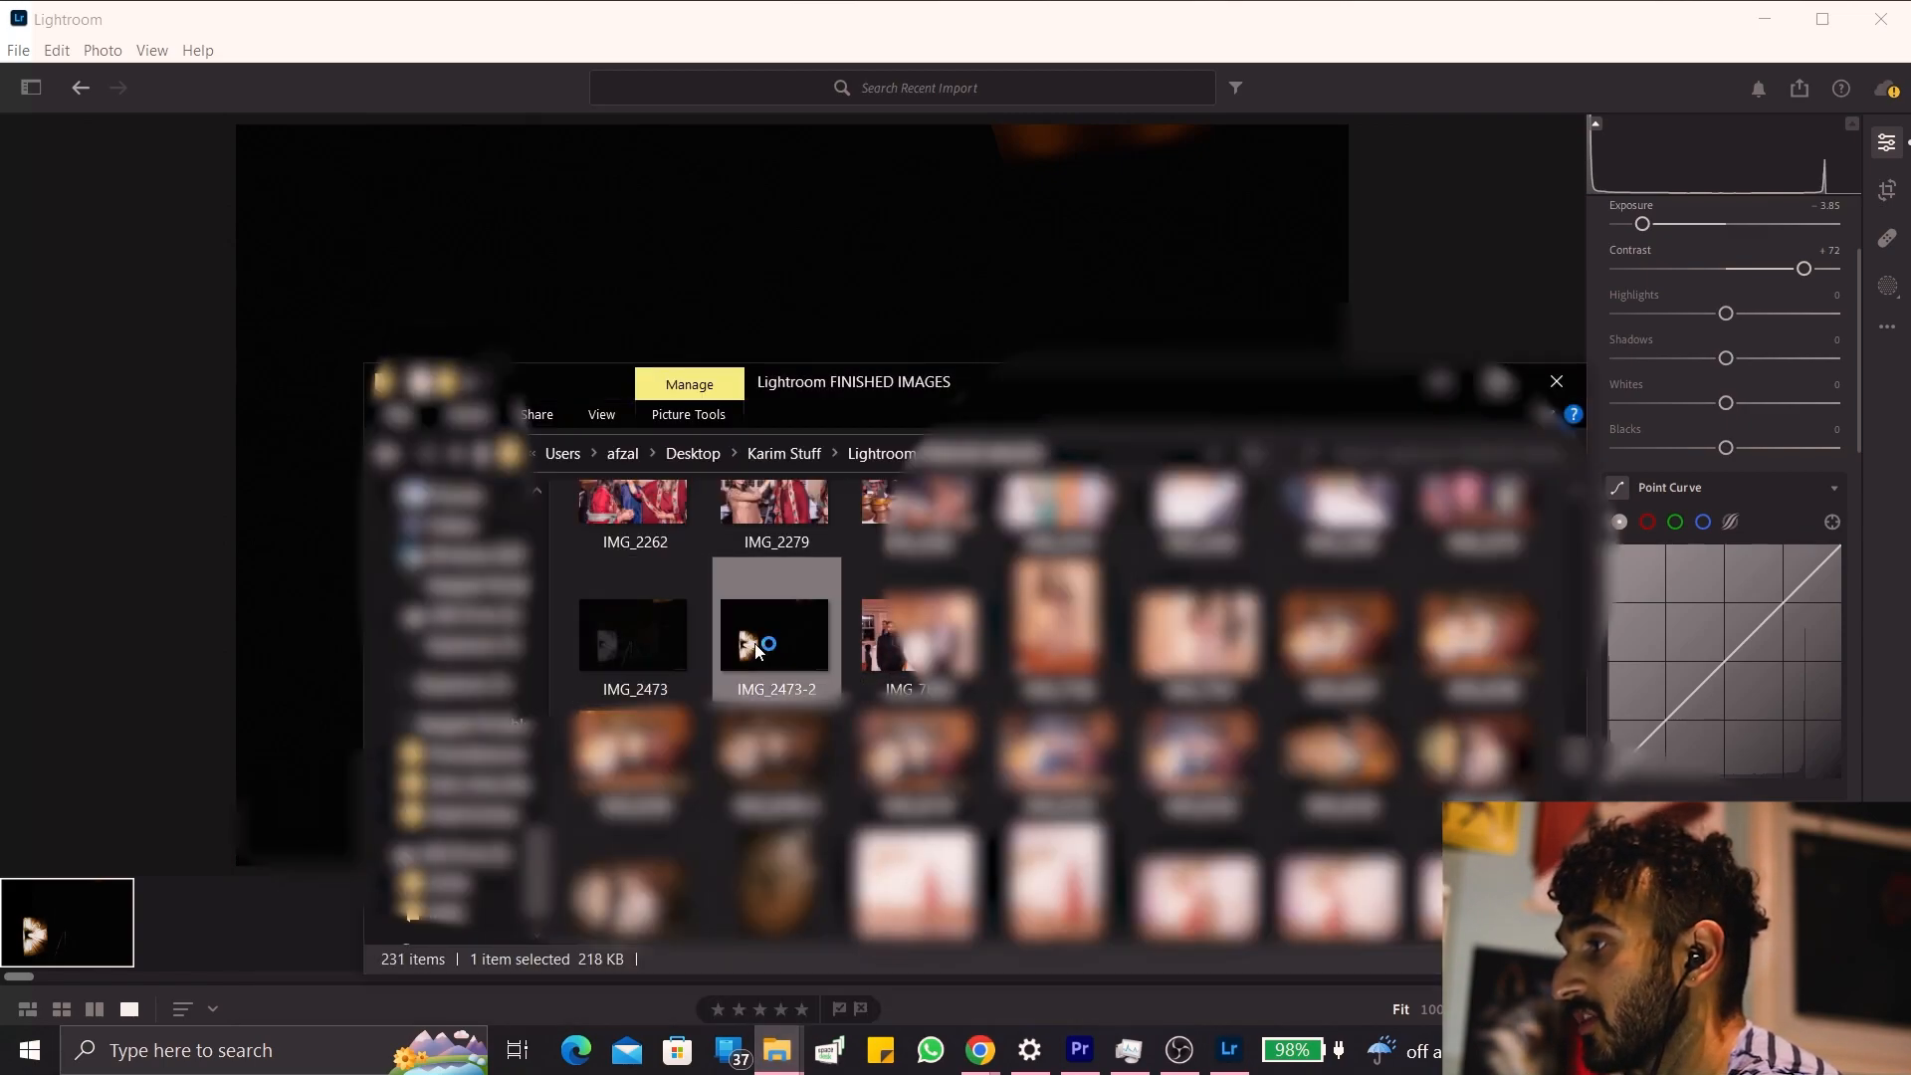
scroll(756, 647, "up", 3)
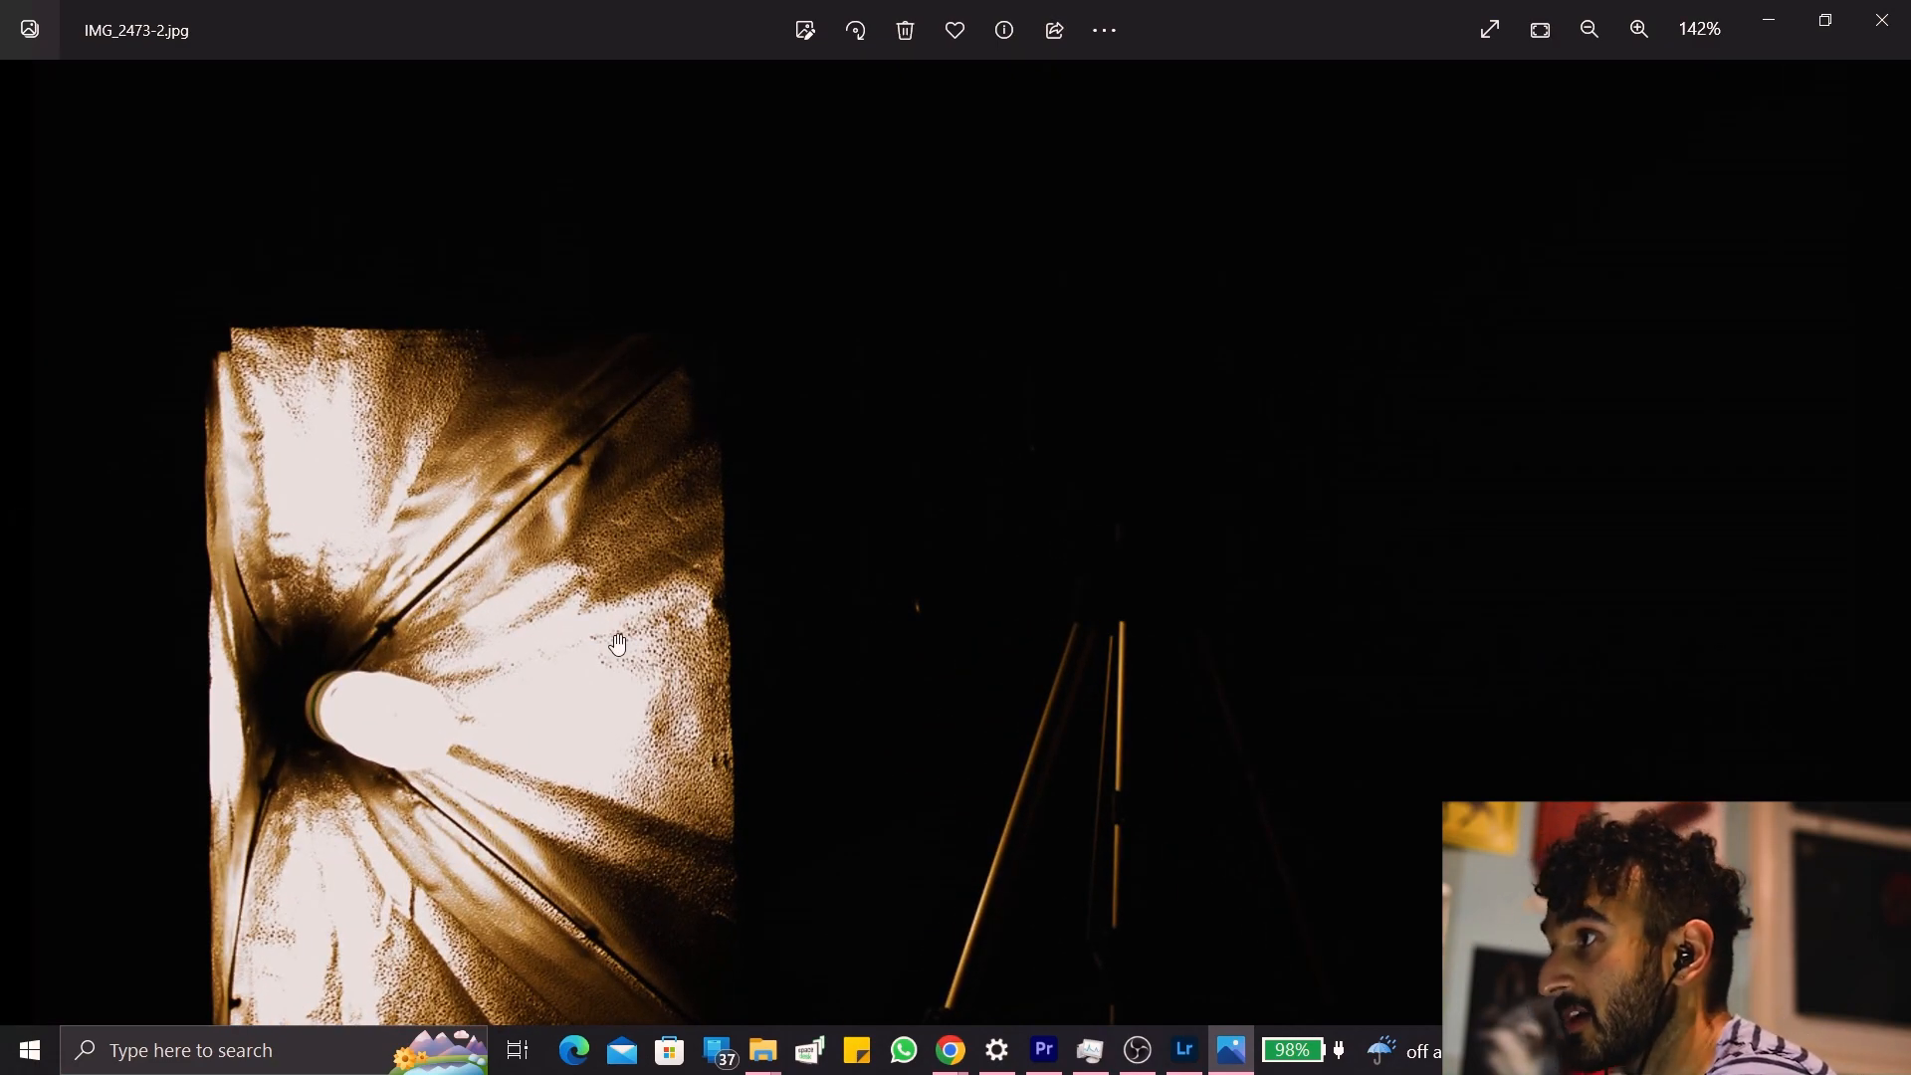
scroll(618, 644, "up", 4)
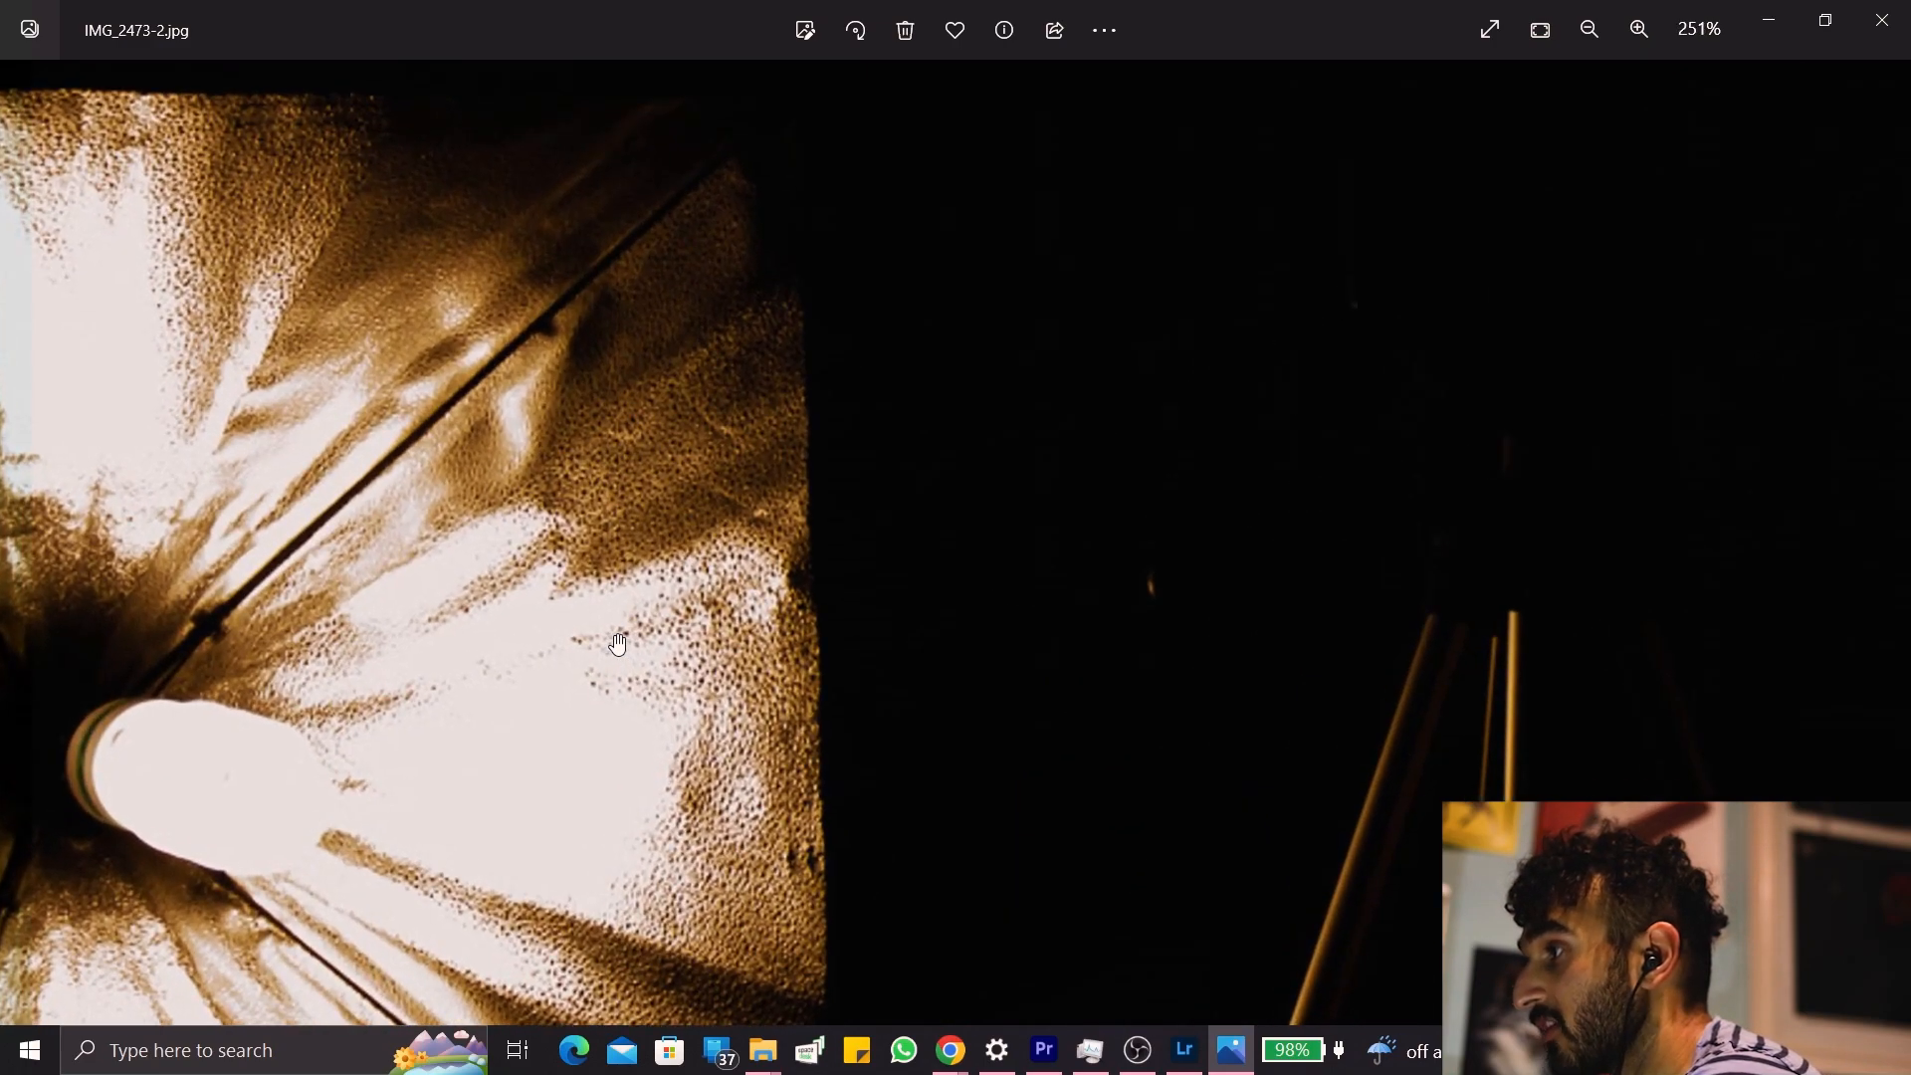
scroll(618, 644, "down", 6)
scroll(618, 644, "down", 2)
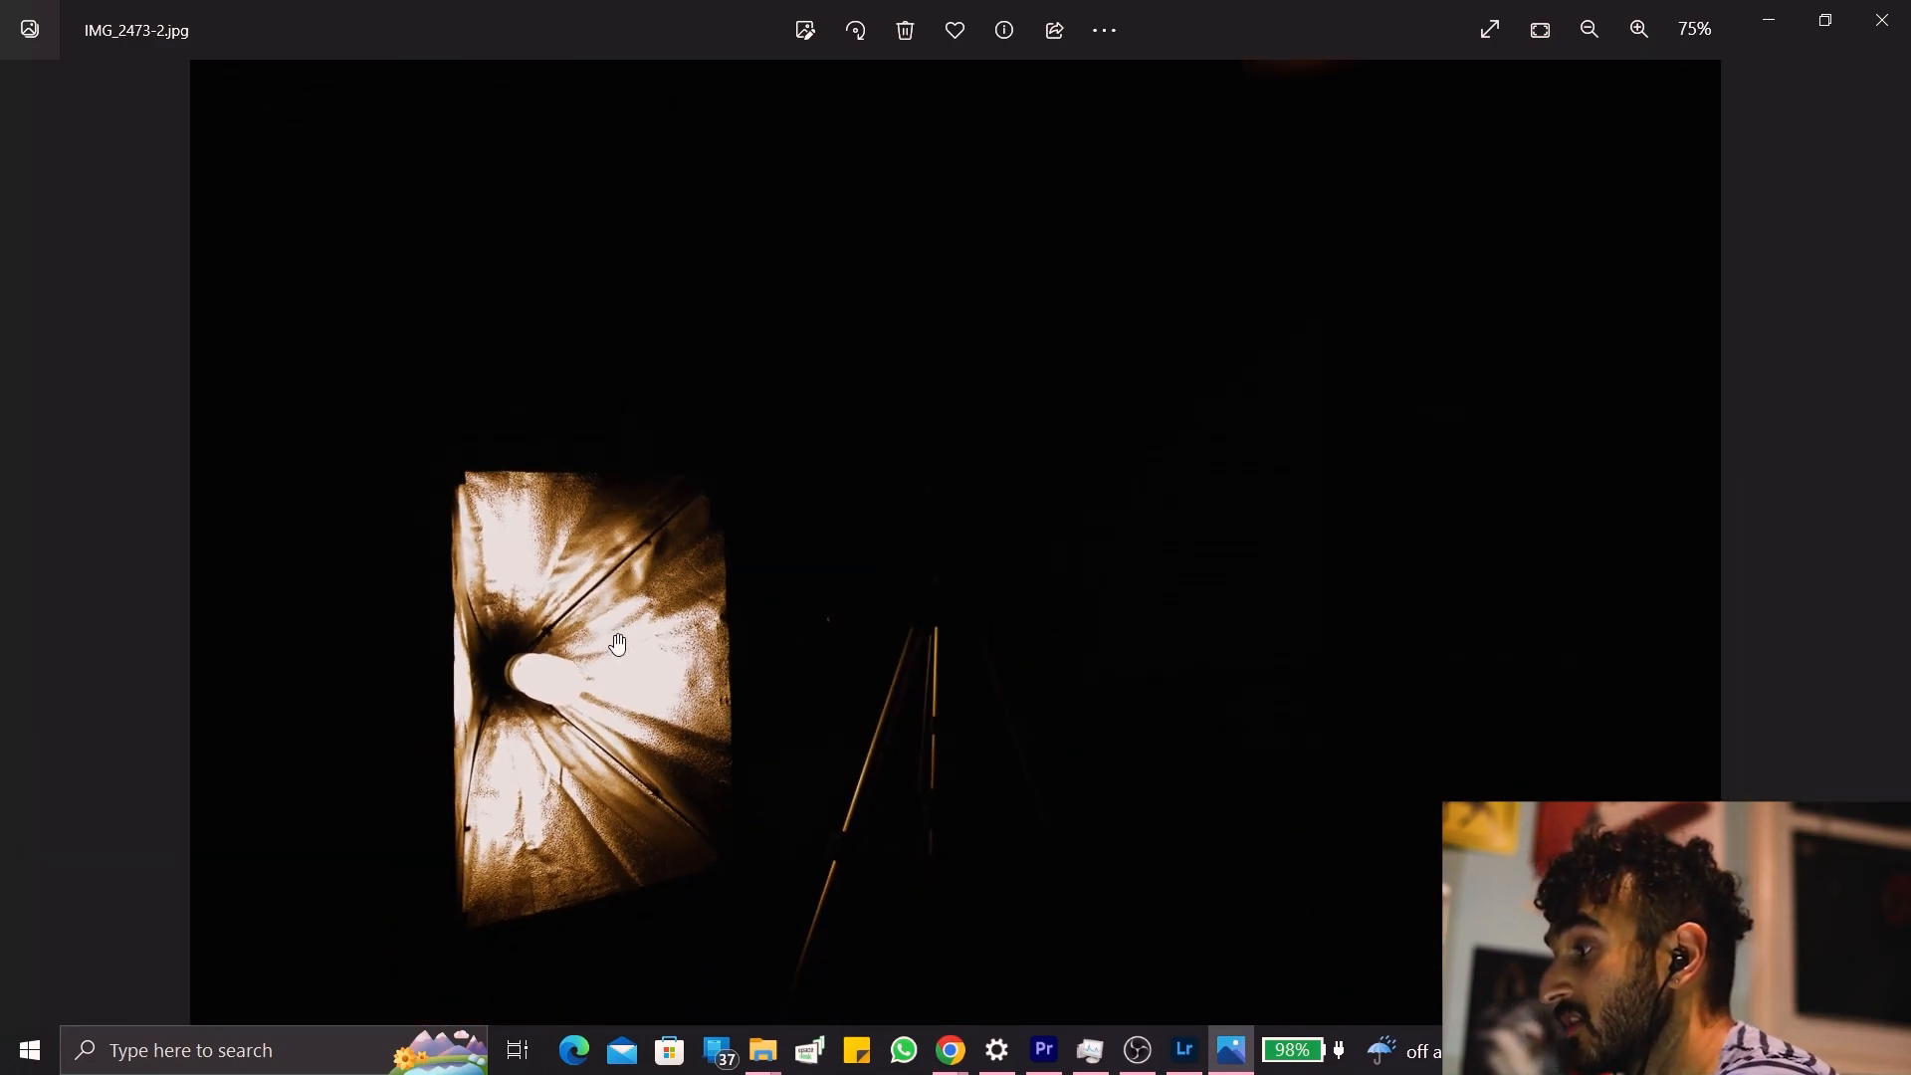